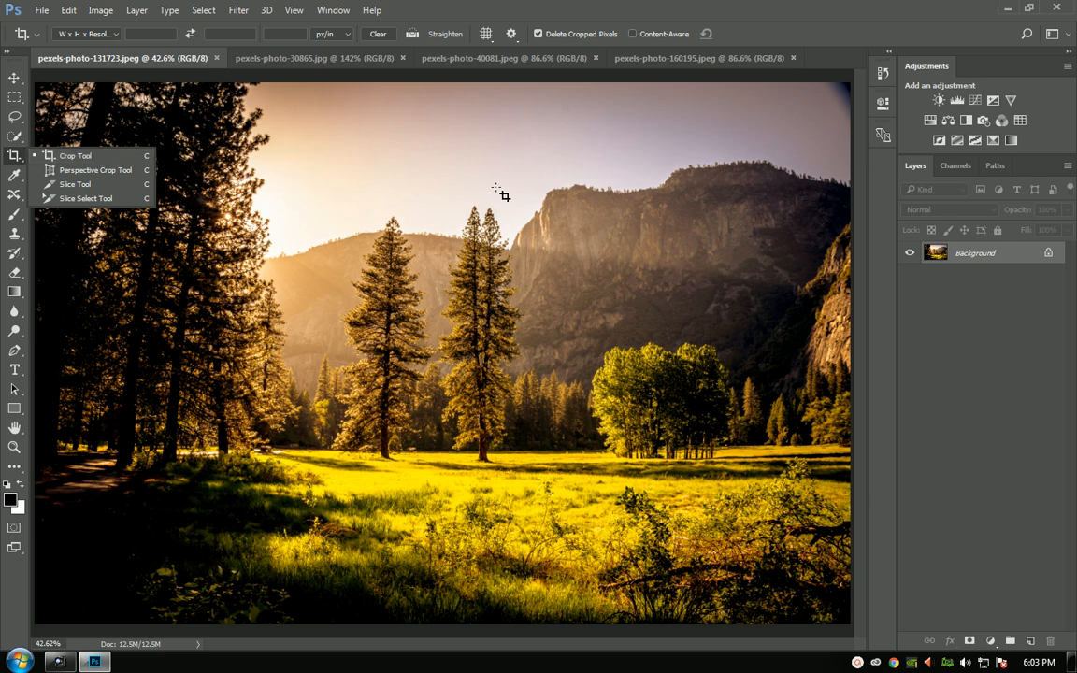
Detach pexels-photo-131723.jpeg into a floating window and position it over the docked images.
click(440, 230)
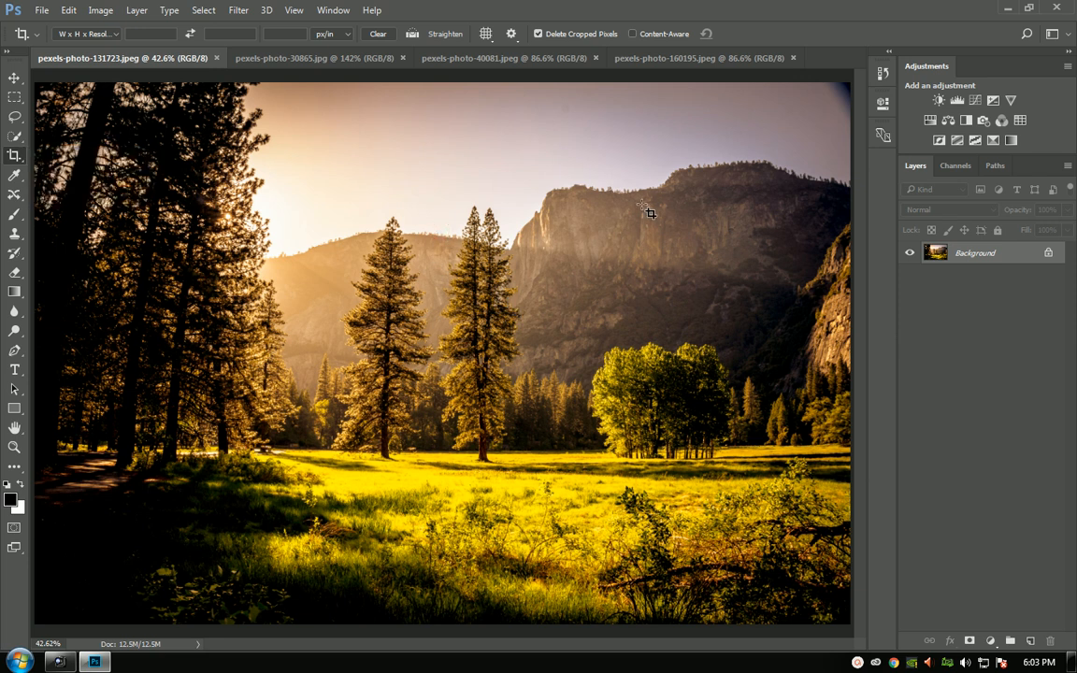
drag(164, 63, 178, 159)
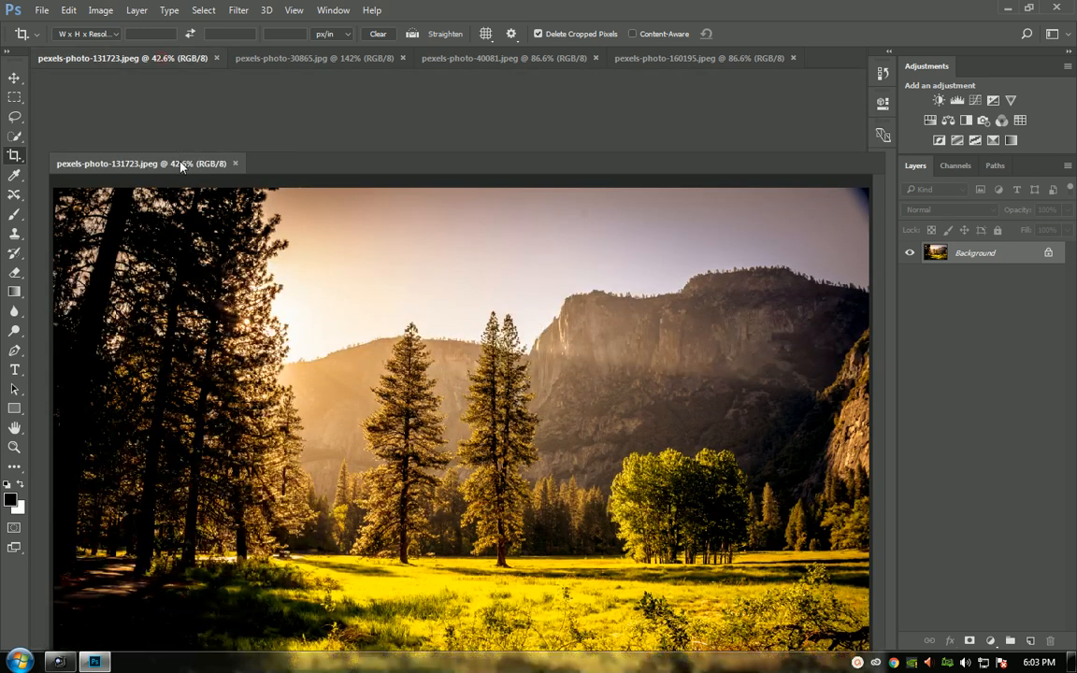
drag(360, 166, 609, 228)
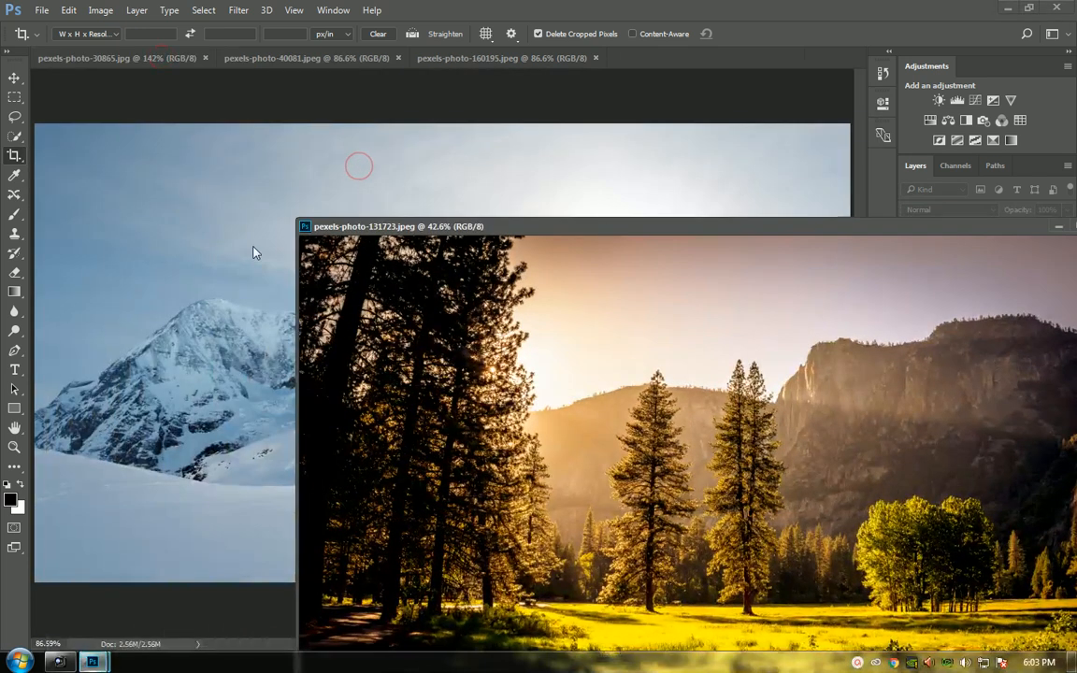
drag(487, 228, 301, 170)
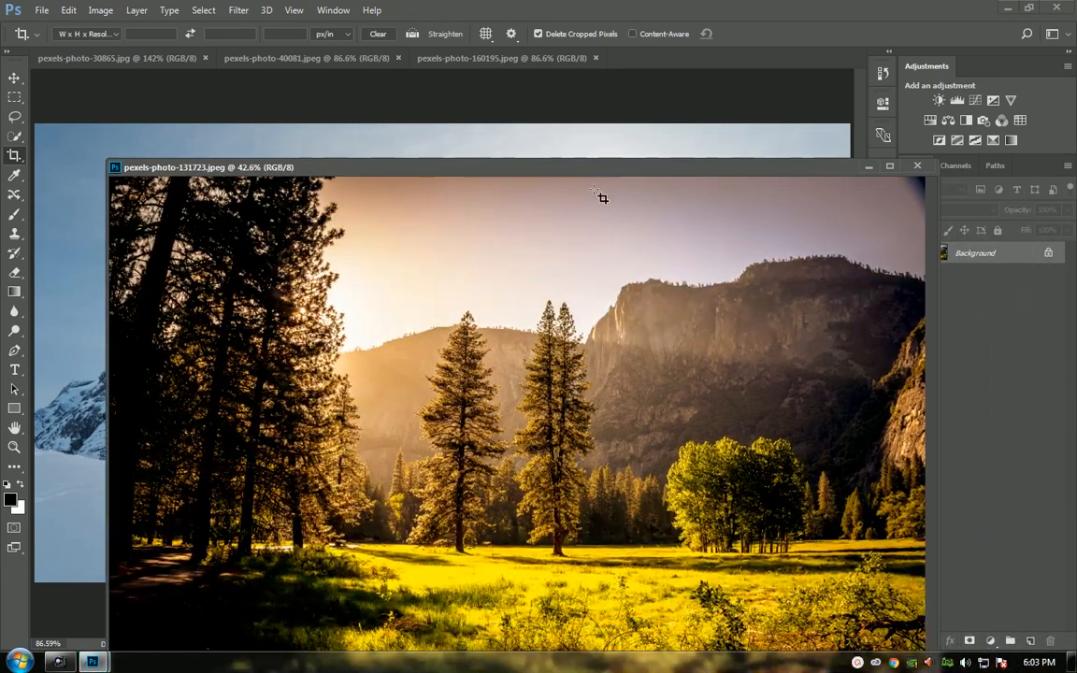
drag(603, 169, 555, 132)
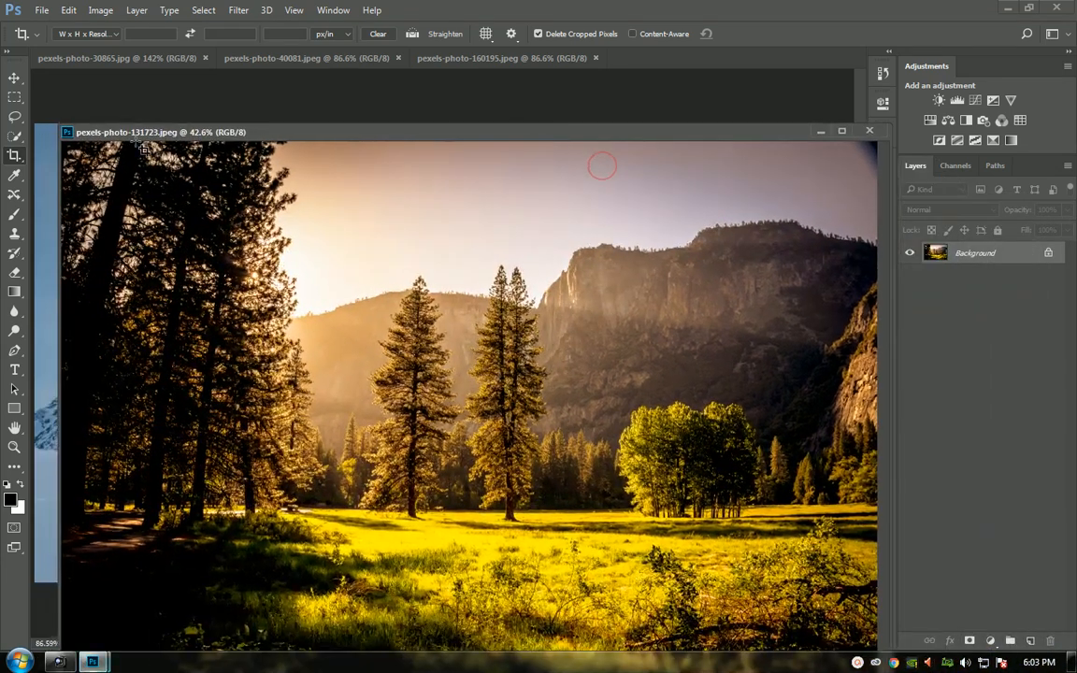
Select the clump of green trees with a rectangular marquee and copy it to the upper part of the same photo.
click(15, 98)
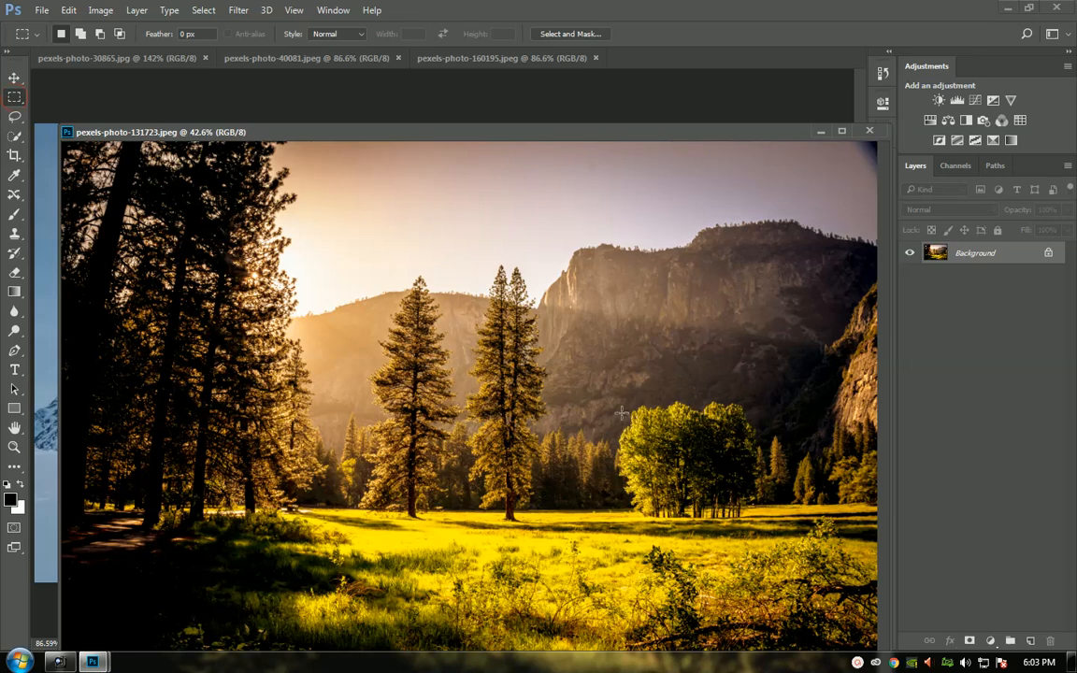
drag(609, 396, 776, 538)
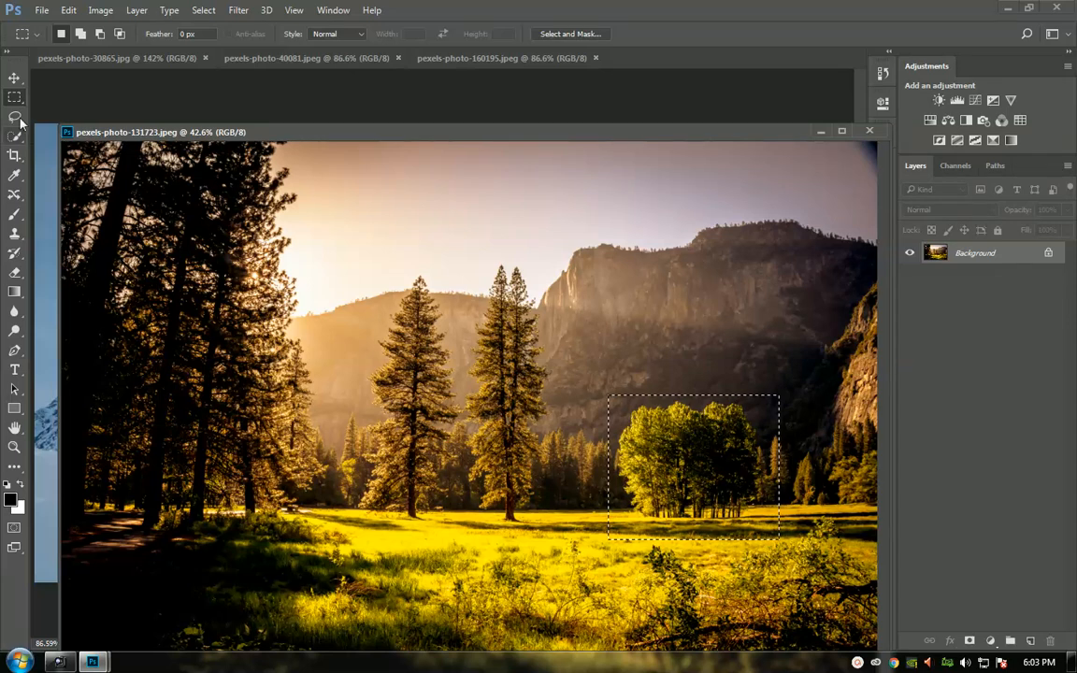
click(15, 78)
drag(464, 134, 483, 211)
drag(657, 480, 404, 260)
click(606, 169)
Detach pexels-photo-160195.jpeg into a floating window and copy the selected trees from the forest photo into it.
drag(510, 60, 519, 74)
drag(640, 72, 379, 108)
drag(567, 229, 561, 301)
click(741, 643)
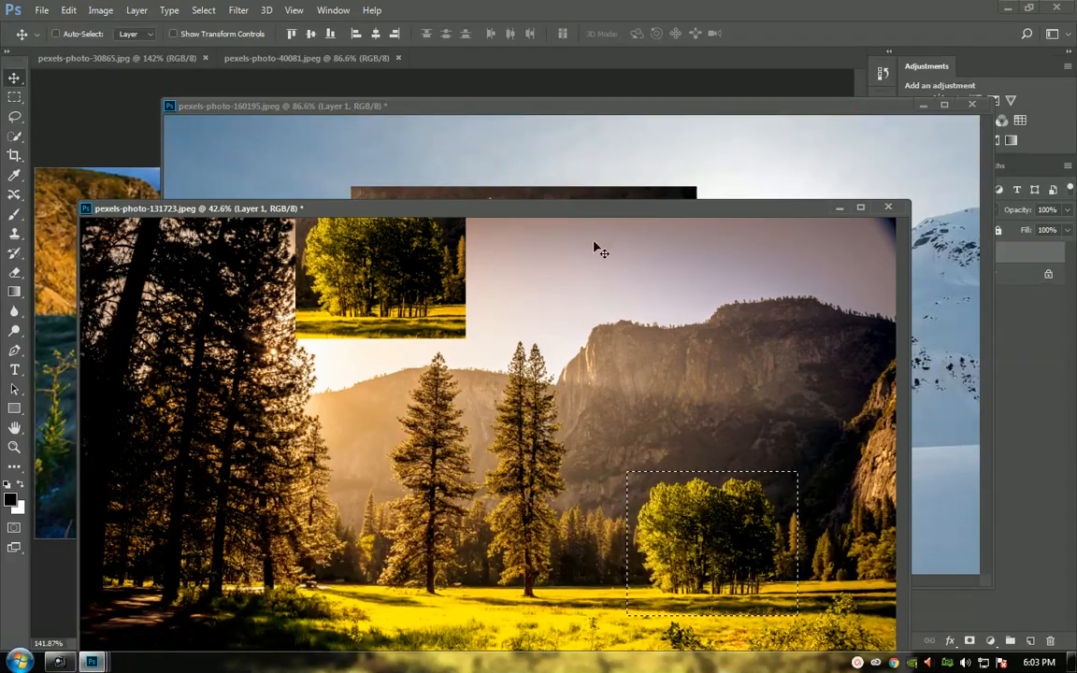
Deselect the trees, show the forest photo in full-screen mode with menu bar, and delete its copied tree layer.
drag(569, 211, 558, 94)
key(ctrl+d)
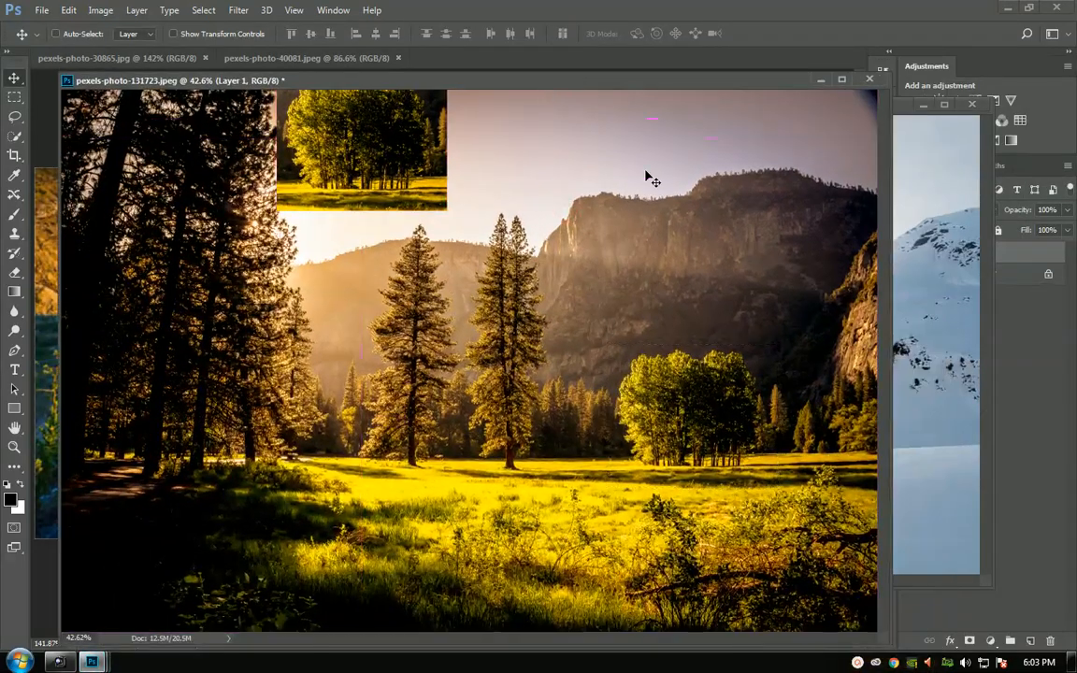
key(ctrl+0)
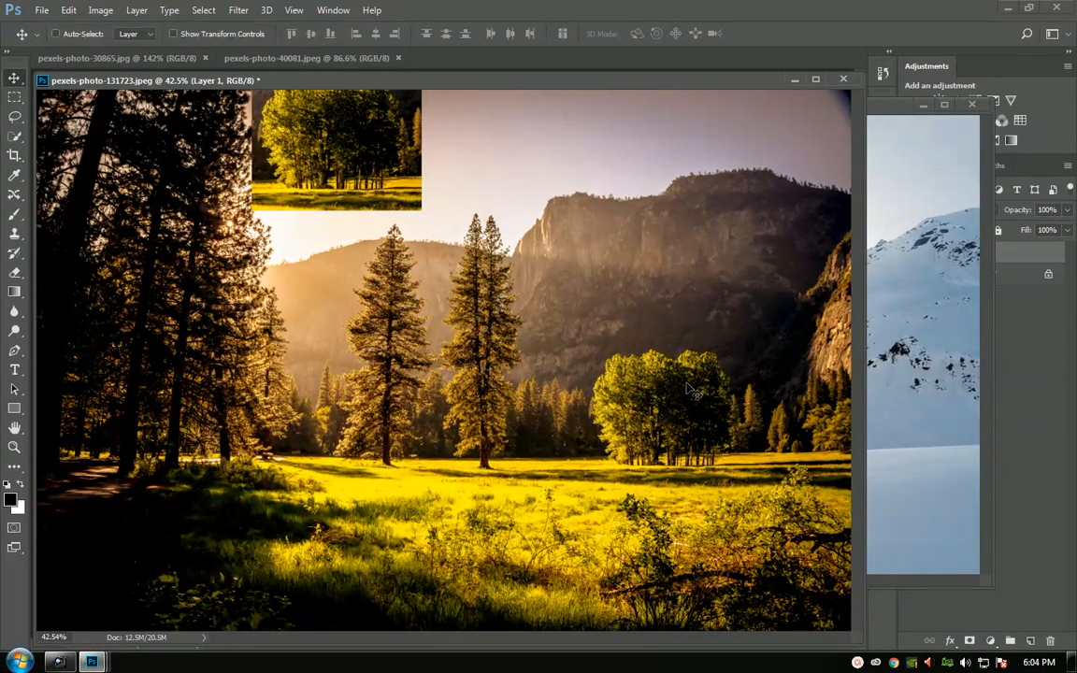
key(f)
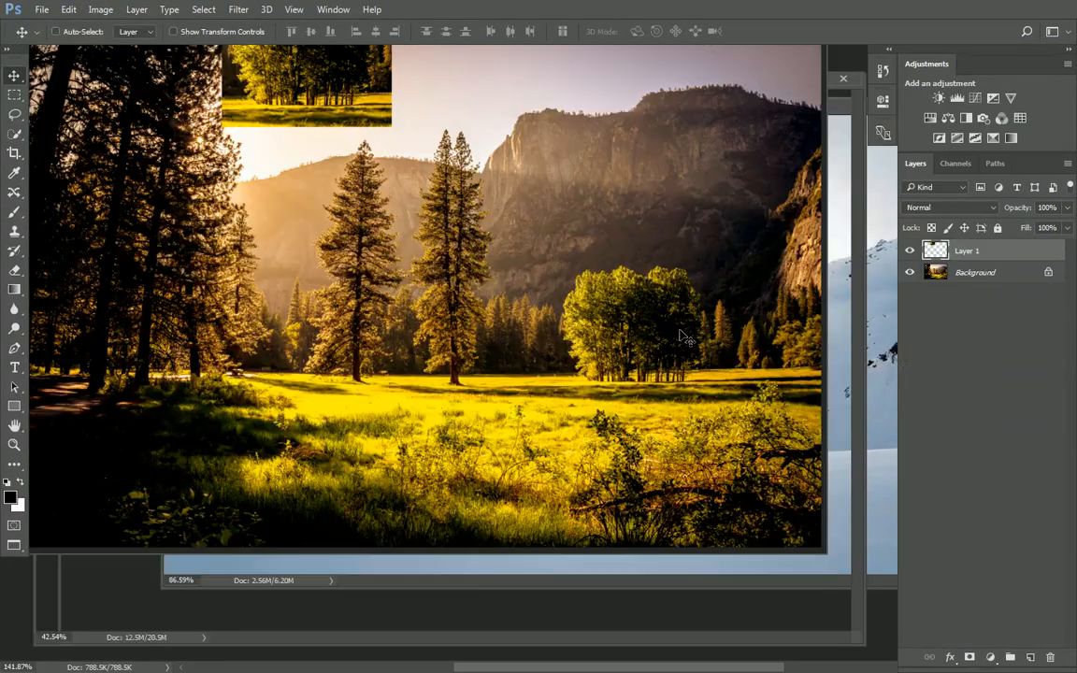
key(Delete)
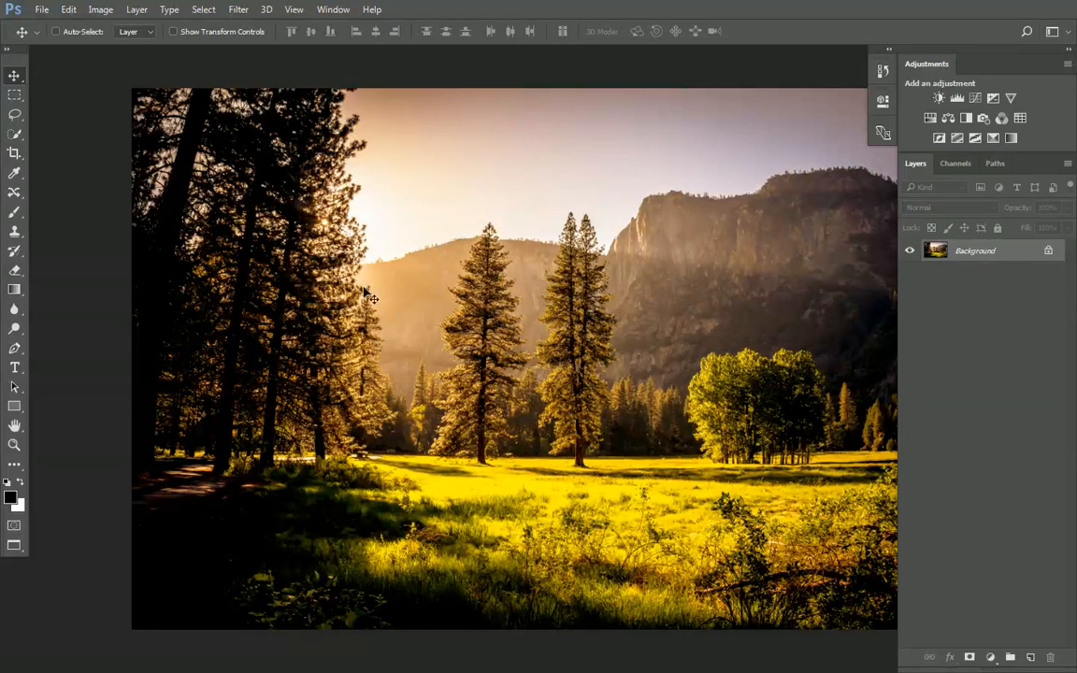
Draw a crop box around the clump of green trees with the Crop tool.
drag(14, 153, 73, 152)
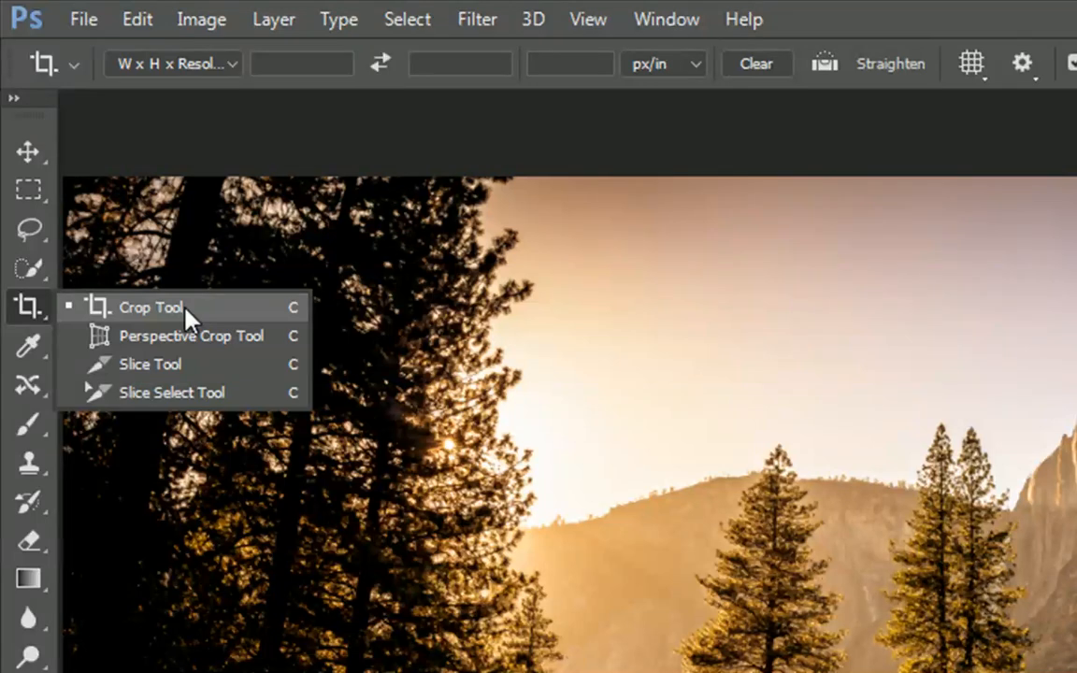
click(187, 318)
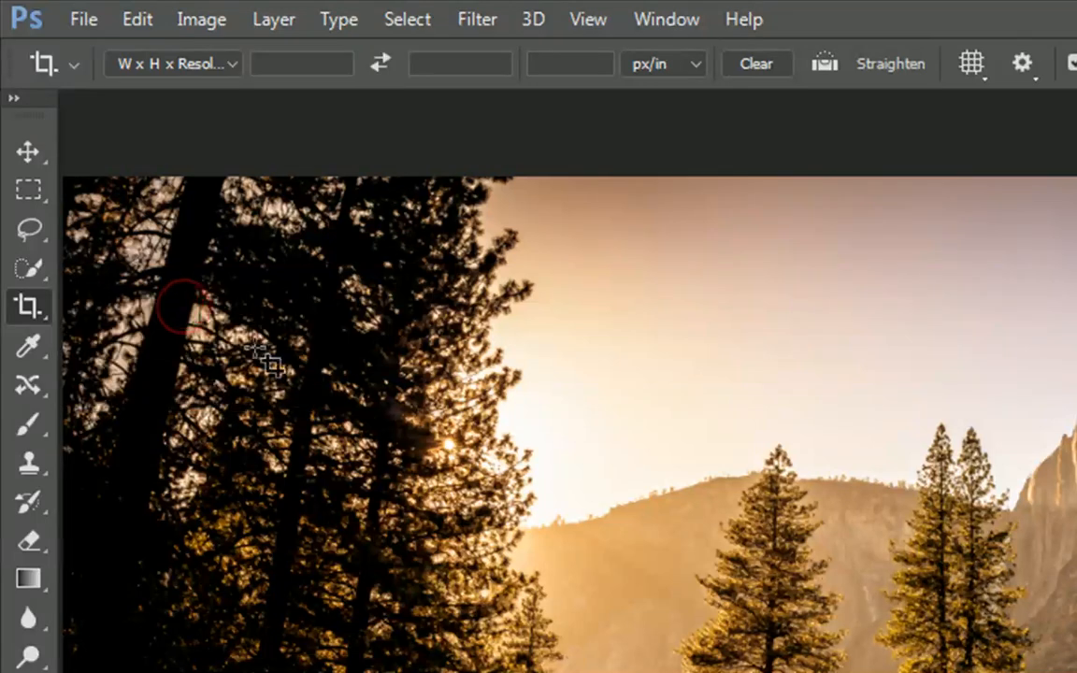
click(25, 307)
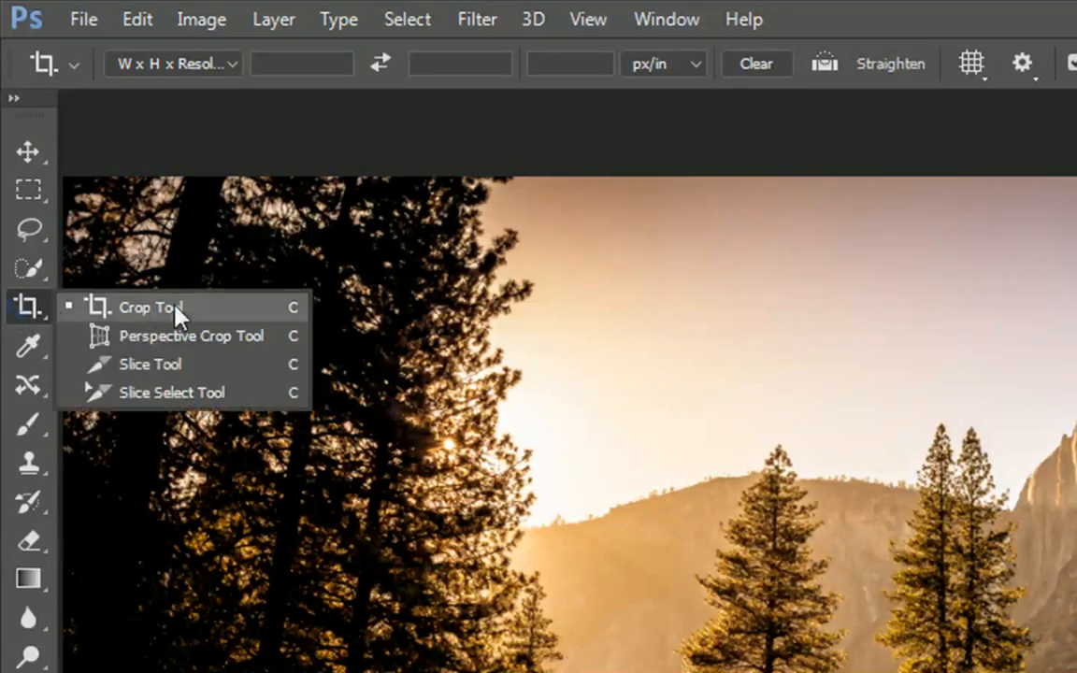
click(279, 314)
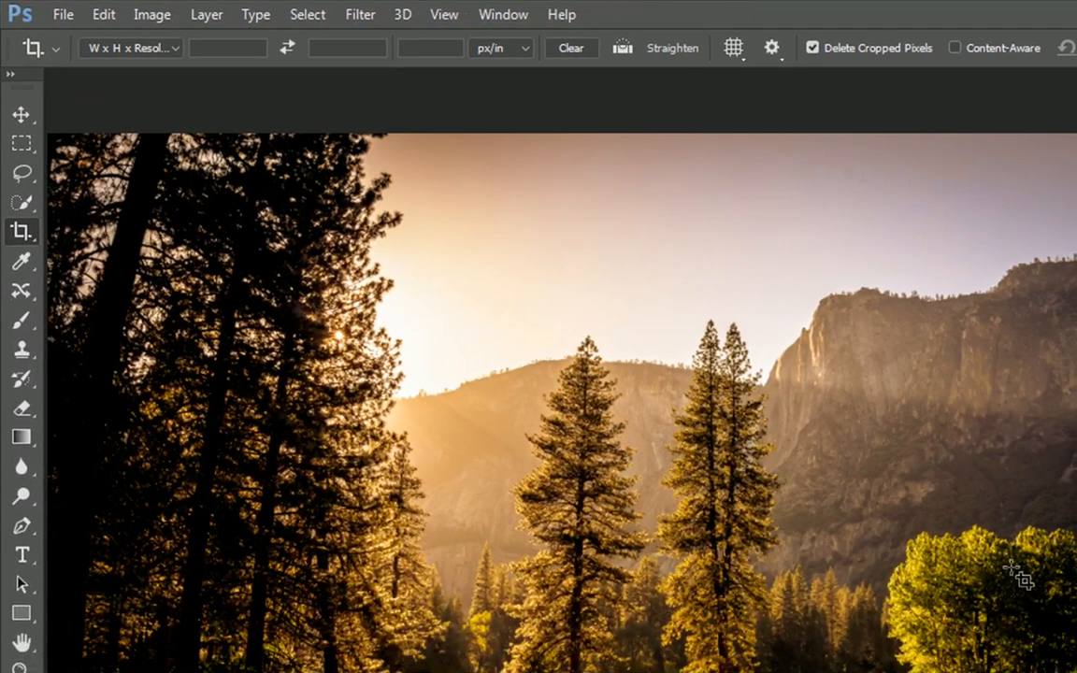
drag(850, 511, 1076, 672)
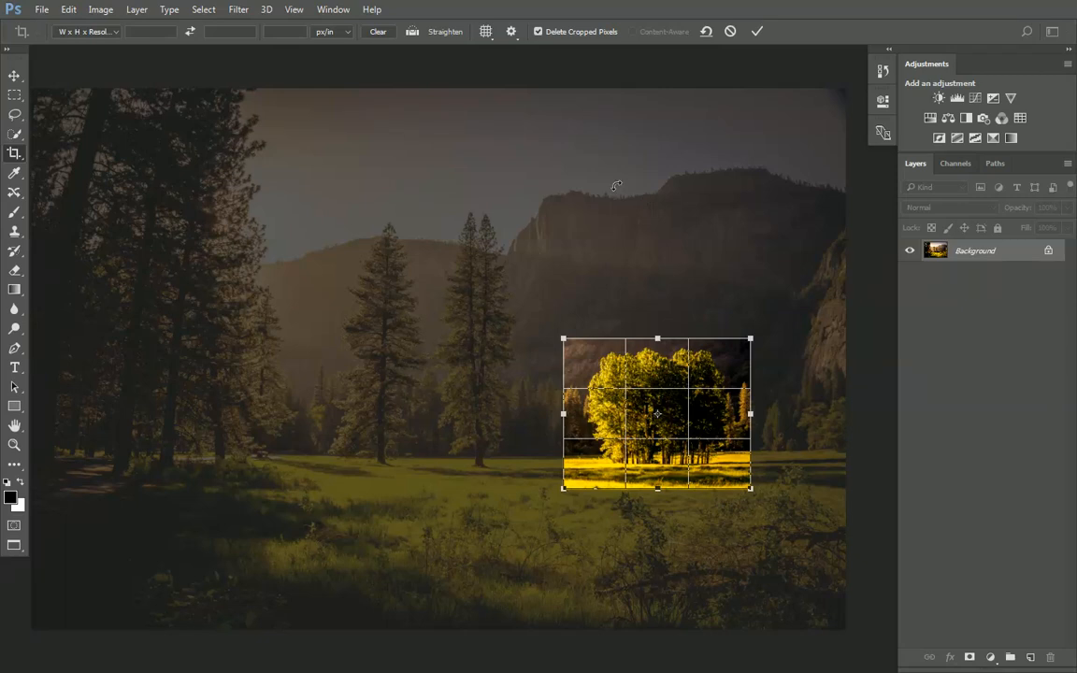
Stretch the crop box into a wide strip over the foreground meadow and apply the crop.
drag(566, 490, 106, 602)
drag(748, 466, 795, 467)
drag(450, 339, 452, 460)
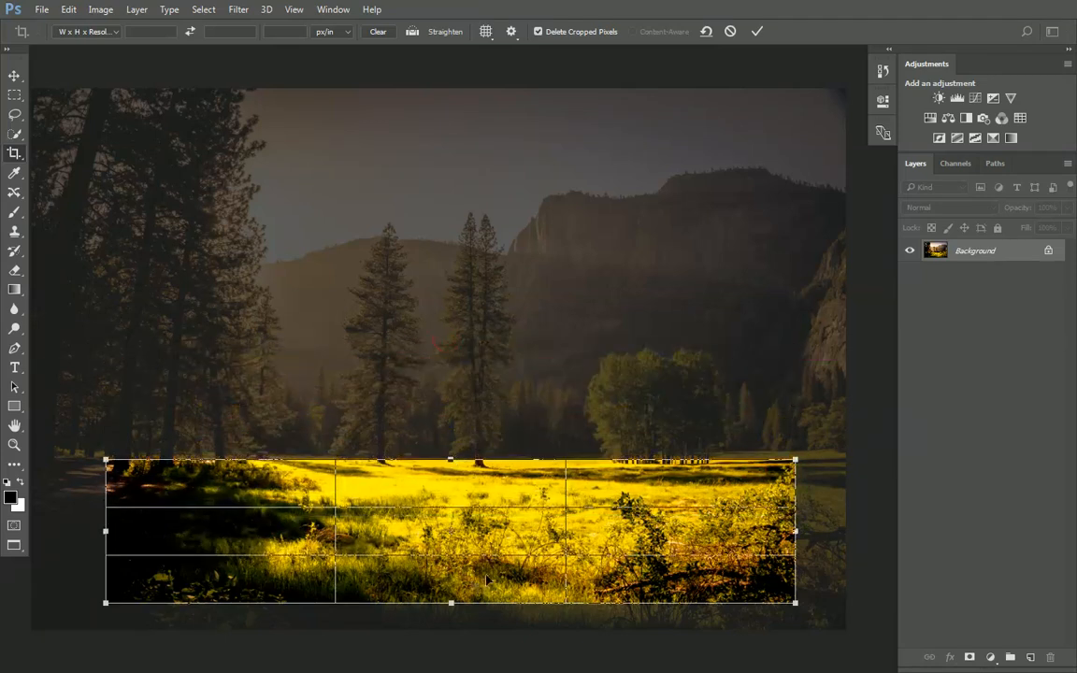
key(Return)
key(ctrl+plus)
drag(744, 347, 665, 357)
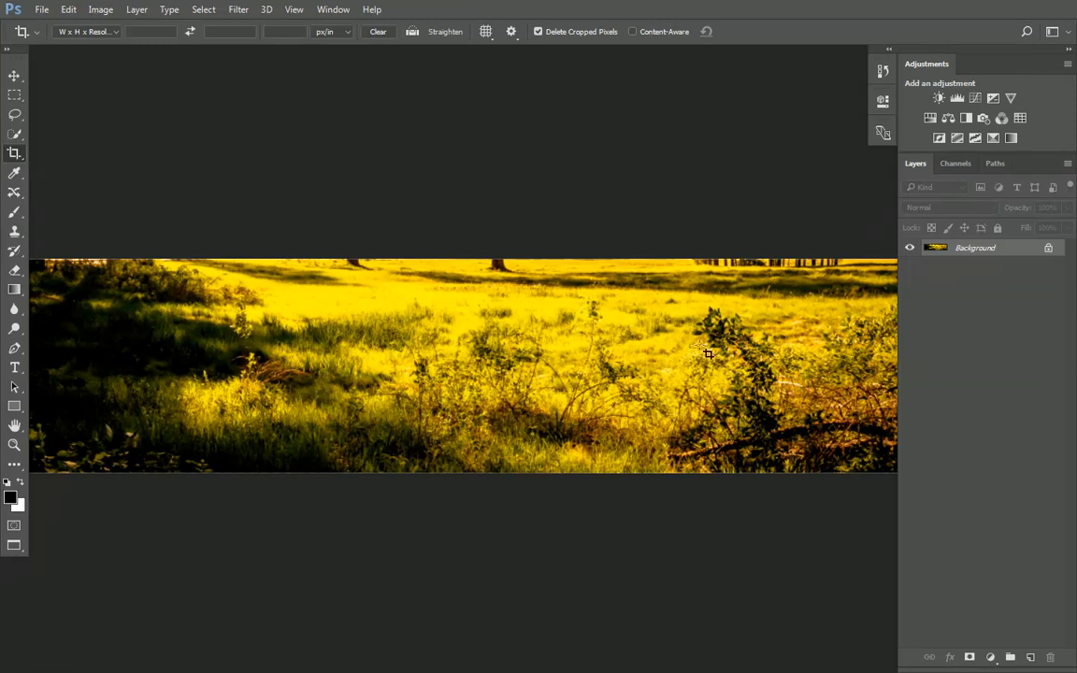
Undo the crop of the forest photo.
key(ctrl+z)
key(ctrl+minus)
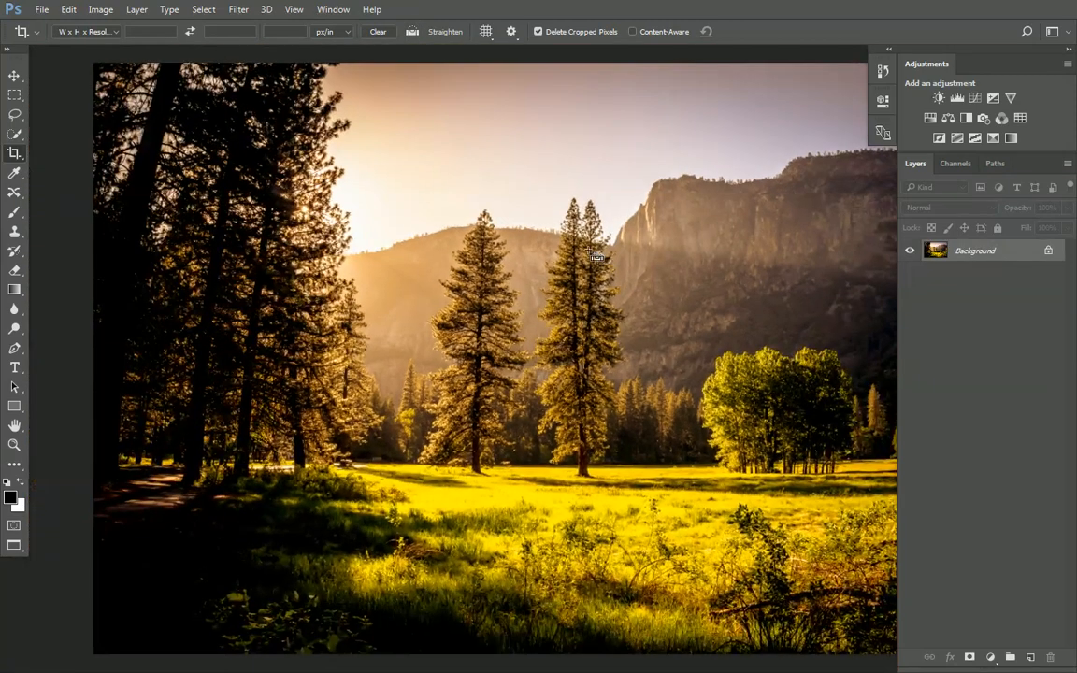
drag(595, 254, 499, 241)
Set the Crop tool's preset to 1 : 1 (Square).
right_click(13, 155)
click(81, 157)
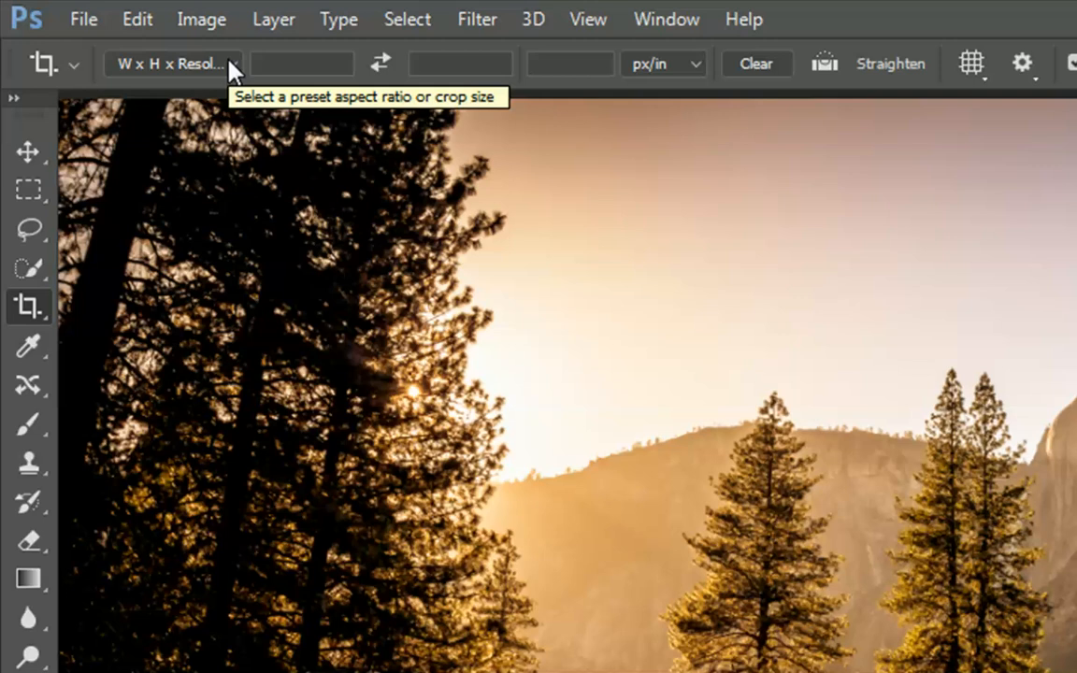
click(230, 63)
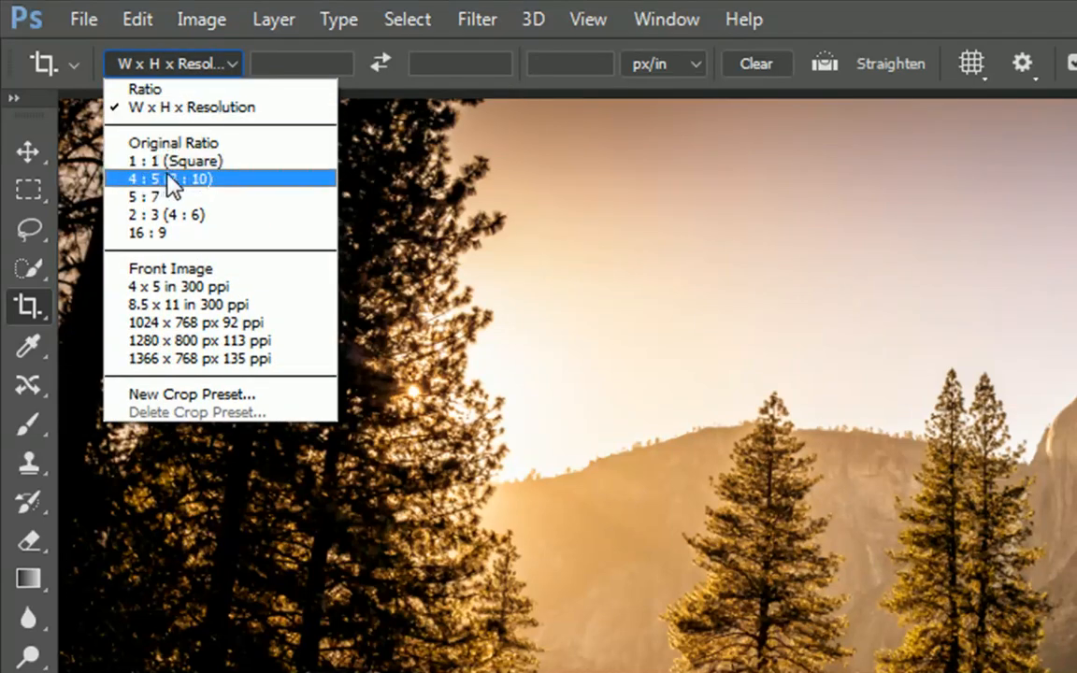
click(215, 163)
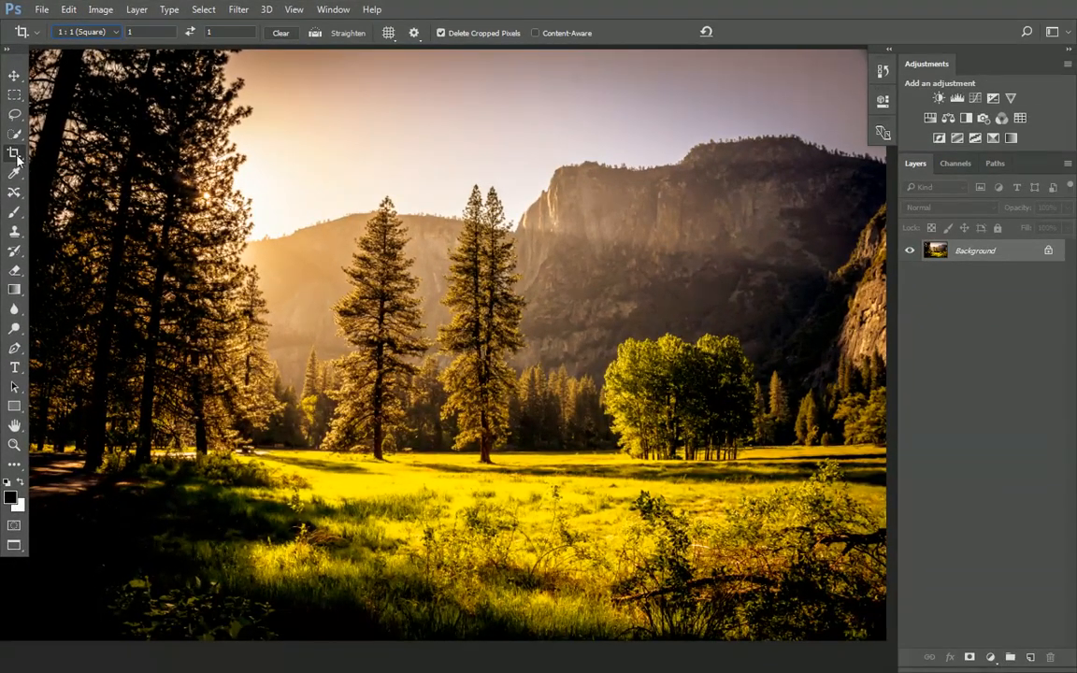
Switch the Crop tool's preset to Ratio and draw a crop box across the forest photo.
right_click(13, 157)
click(93, 34)
click(82, 46)
drag(243, 137, 645, 435)
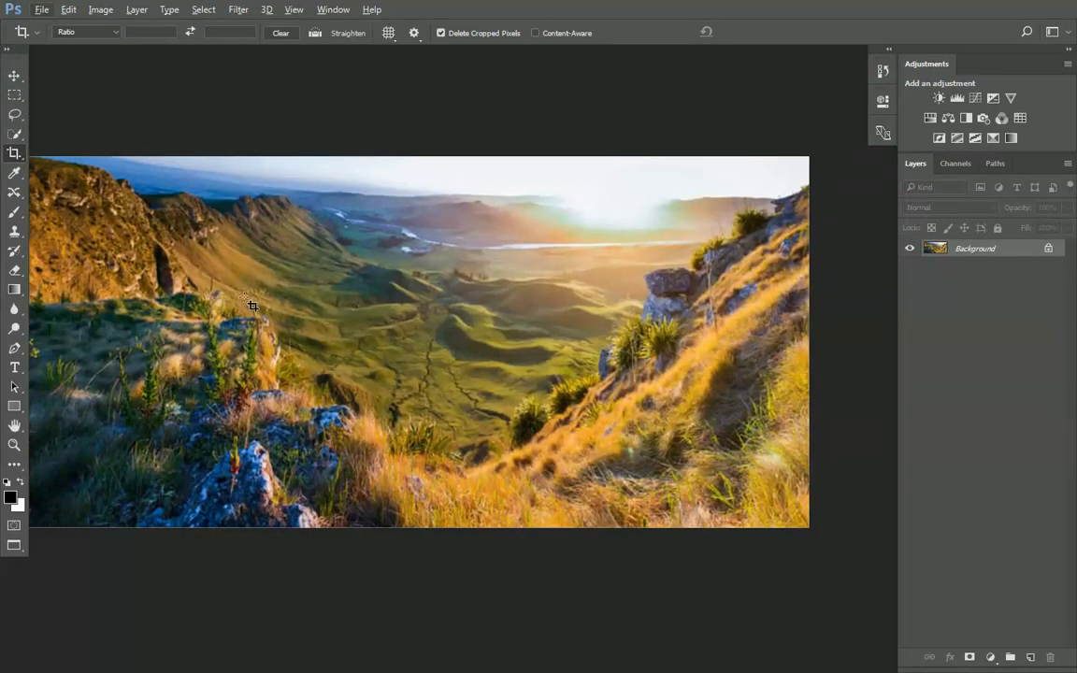
Try a free-ratio crop box over the middle of the valley photo, resizing it, and cancel the crop.
drag(239, 207, 560, 391)
drag(414, 384, 495, 464)
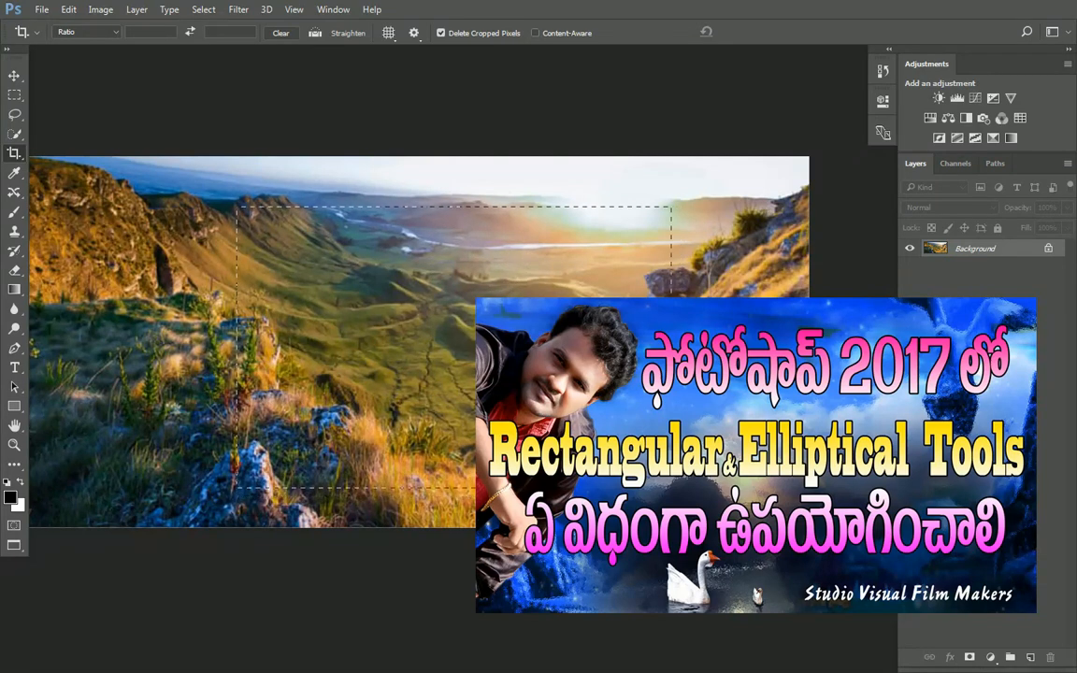
drag(470, 358, 464, 384)
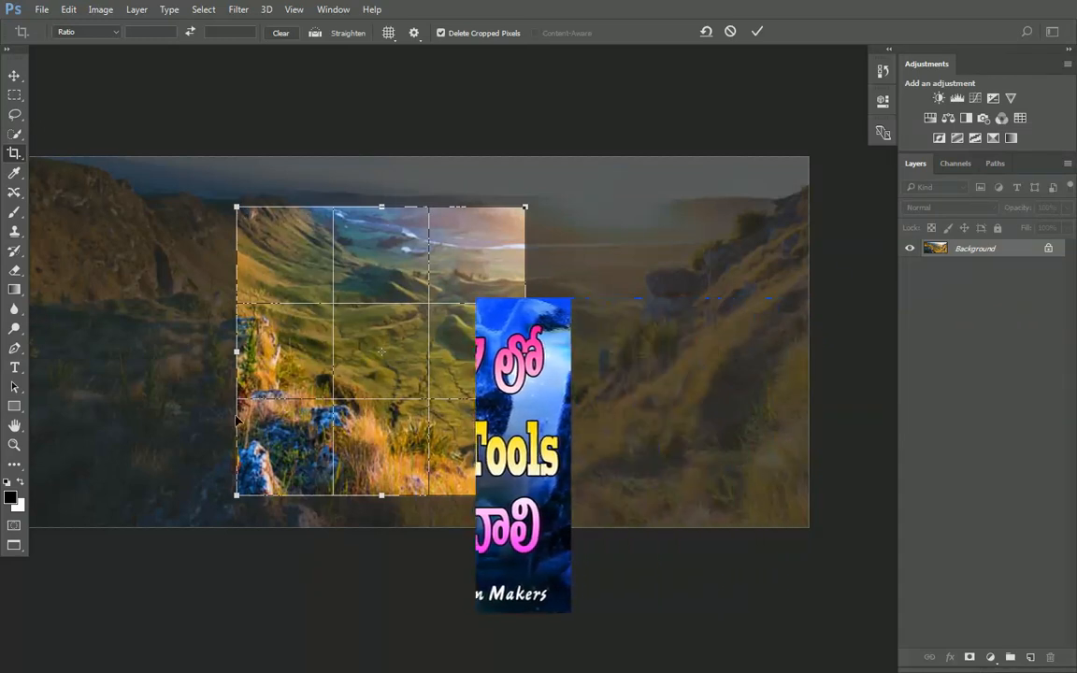
key(Escape)
drag(342, 324, 396, 361)
Try a crop box on the valley photo with the Original Ratio preset and cancel it.
click(89, 32)
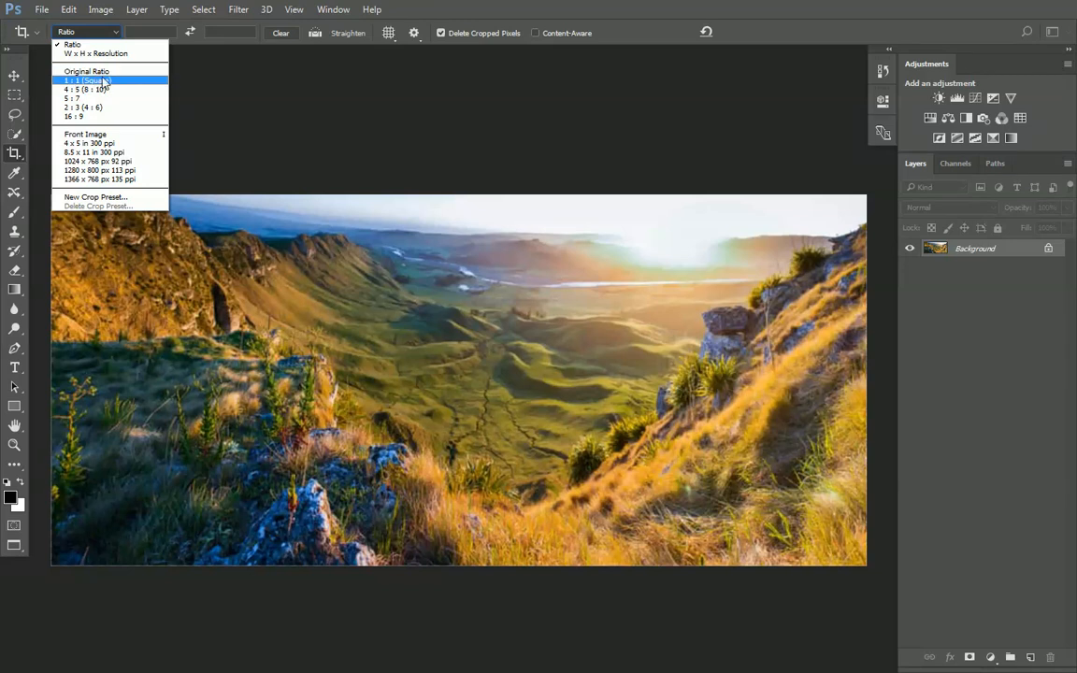
click(110, 73)
drag(218, 259, 577, 493)
key(Escape)
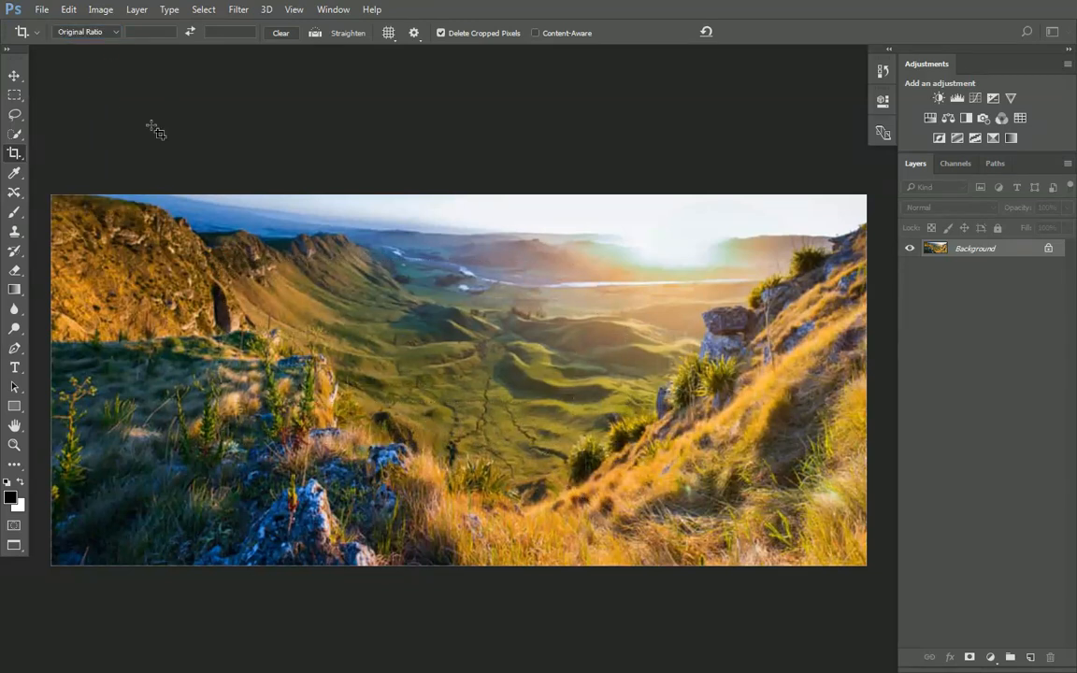
Try a crop box on the valley photo with the 1 : 1 (Square) preset and cancel it.
click(109, 33)
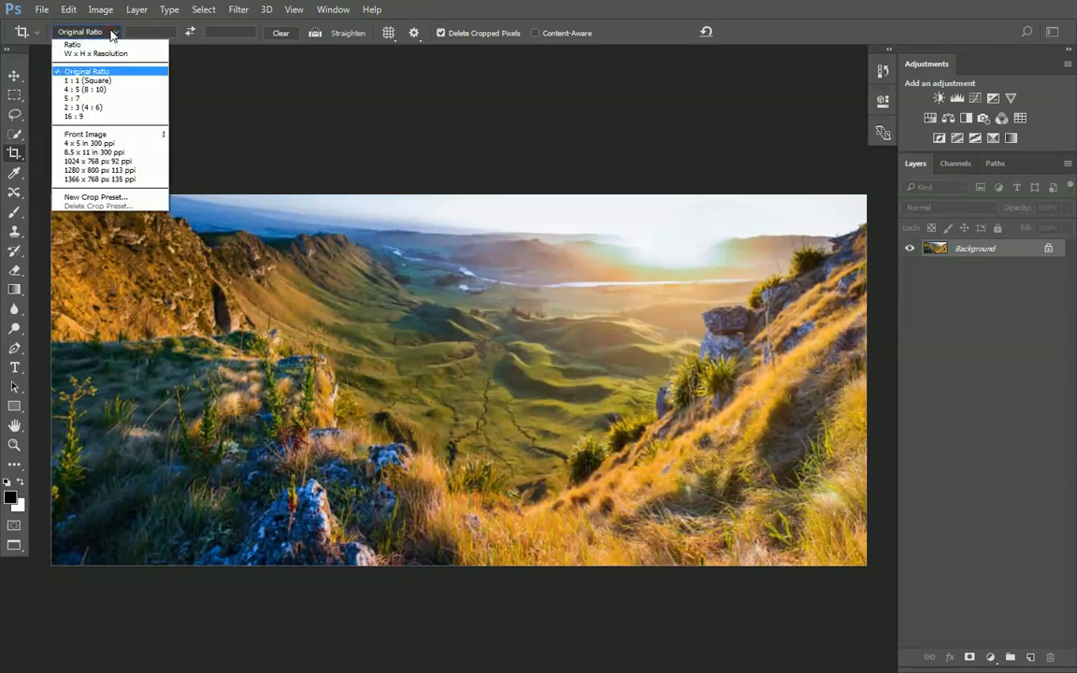
click(94, 82)
drag(320, 248, 628, 469)
key(Escape)
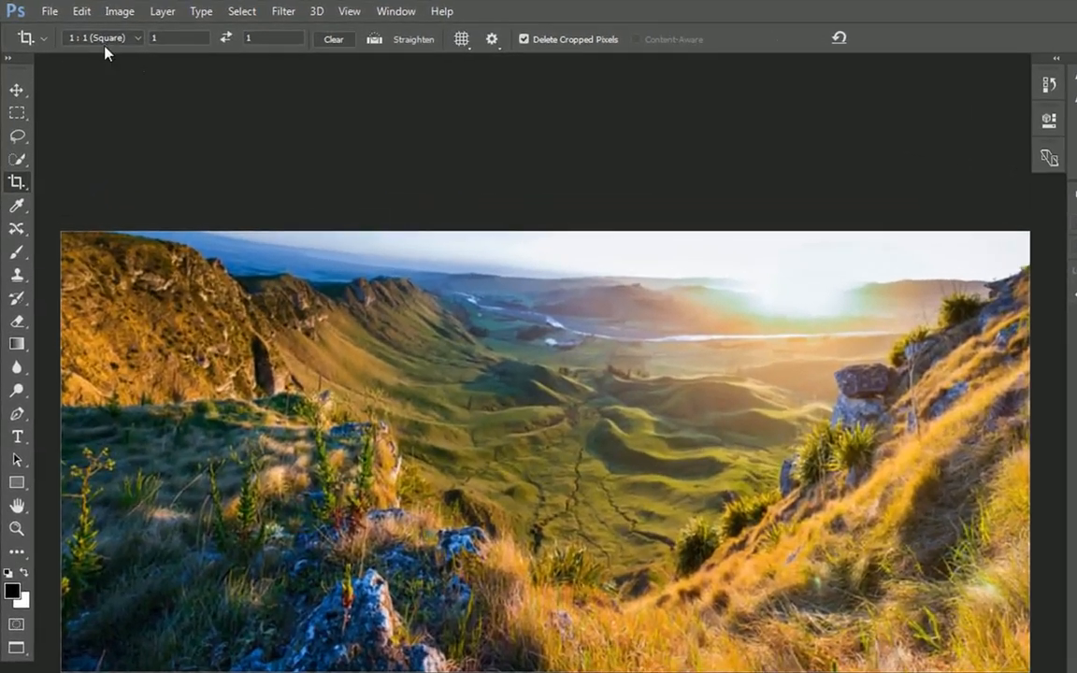
Load the valley photo's own size and resolution into the Crop tool with the Front Image preset, and switch to the Move tool.
click(88, 34)
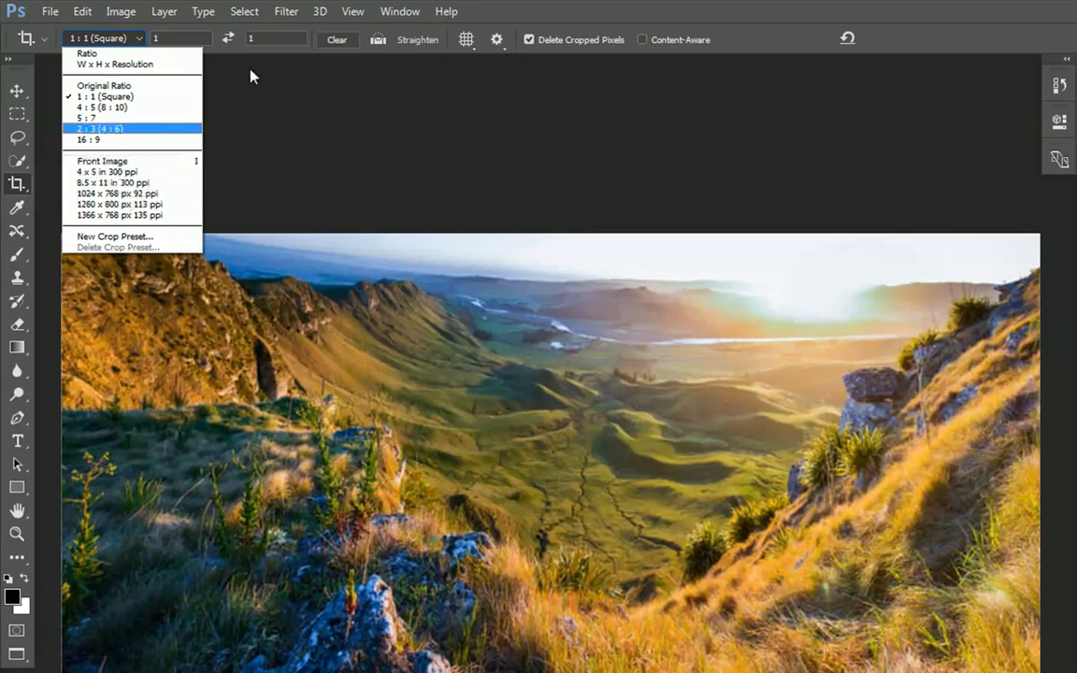
click(108, 165)
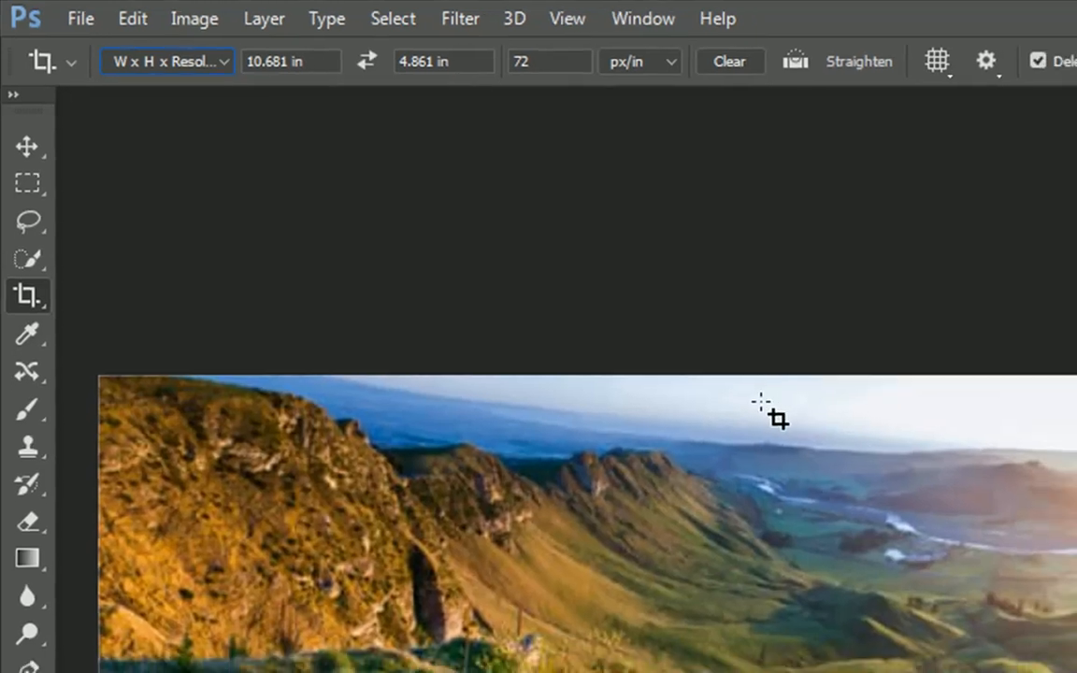
key(v)
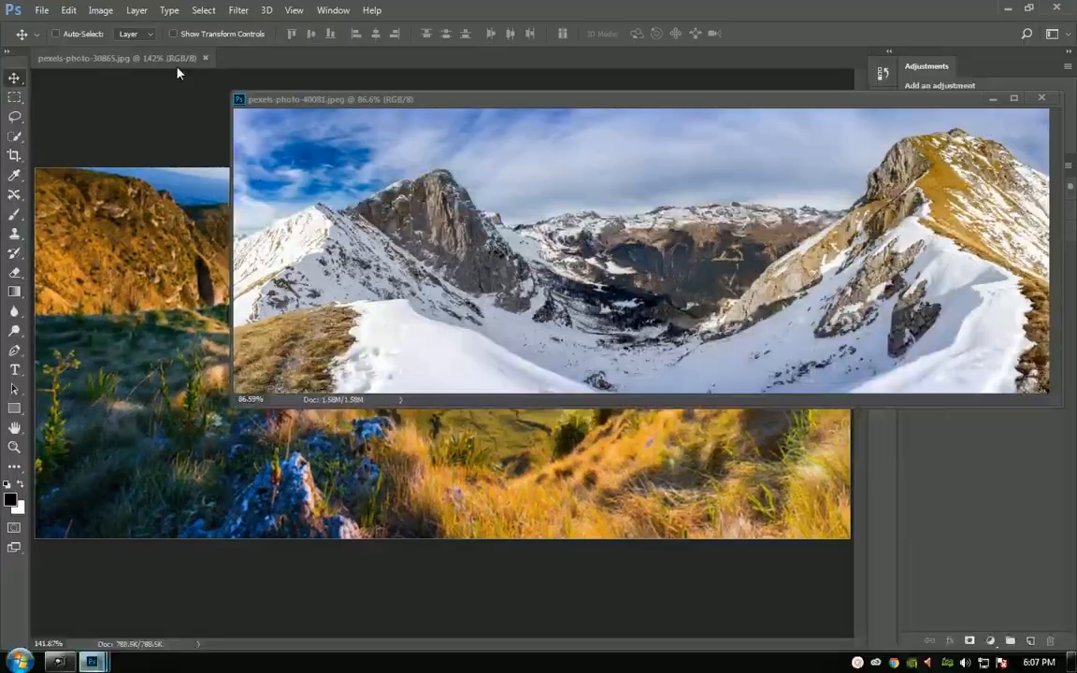
Detach pexels-photo-30865.jpg into a floating window and examine its width, height and resolution in Image Size, with the preview showing the whole photo.
drag(176, 58, 198, 103)
drag(319, 107, 344, 132)
right_click(344, 132)
click(408, 155)
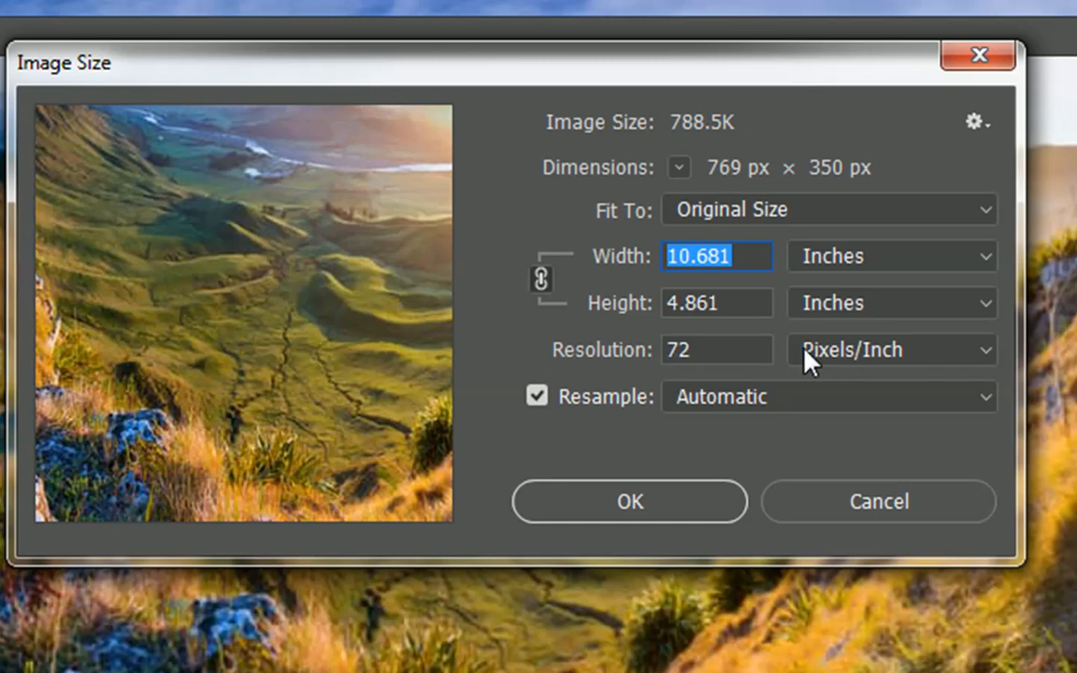
click(176, 497)
click(175, 496)
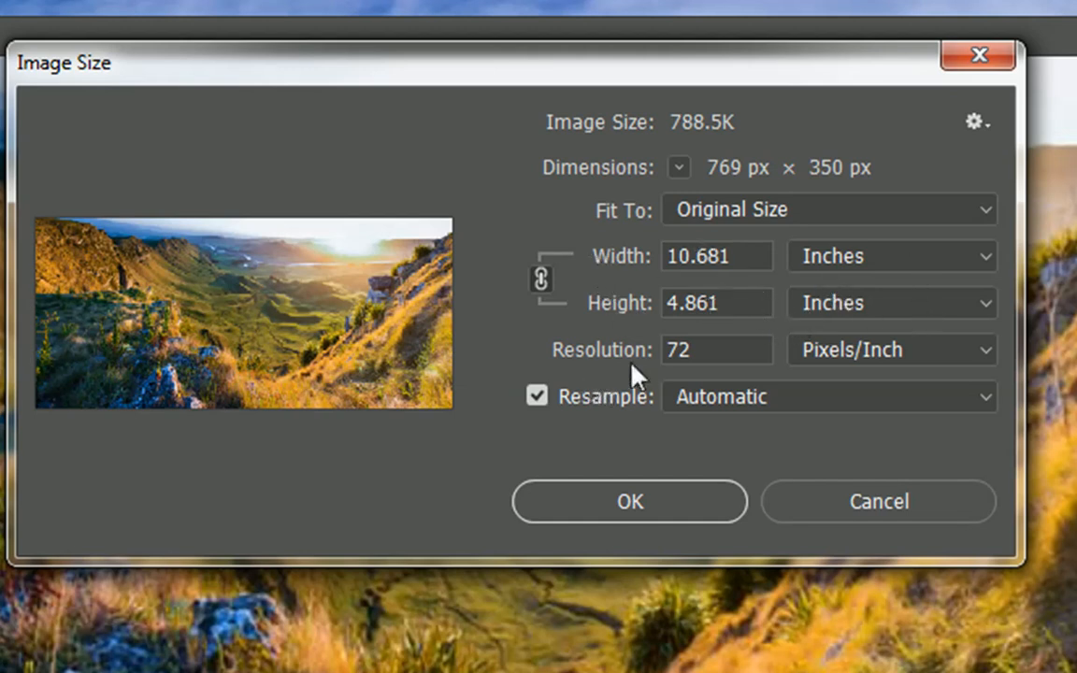
Close Image Size and set the Crop tool to the Ratio preset for the valley photo.
click(651, 517)
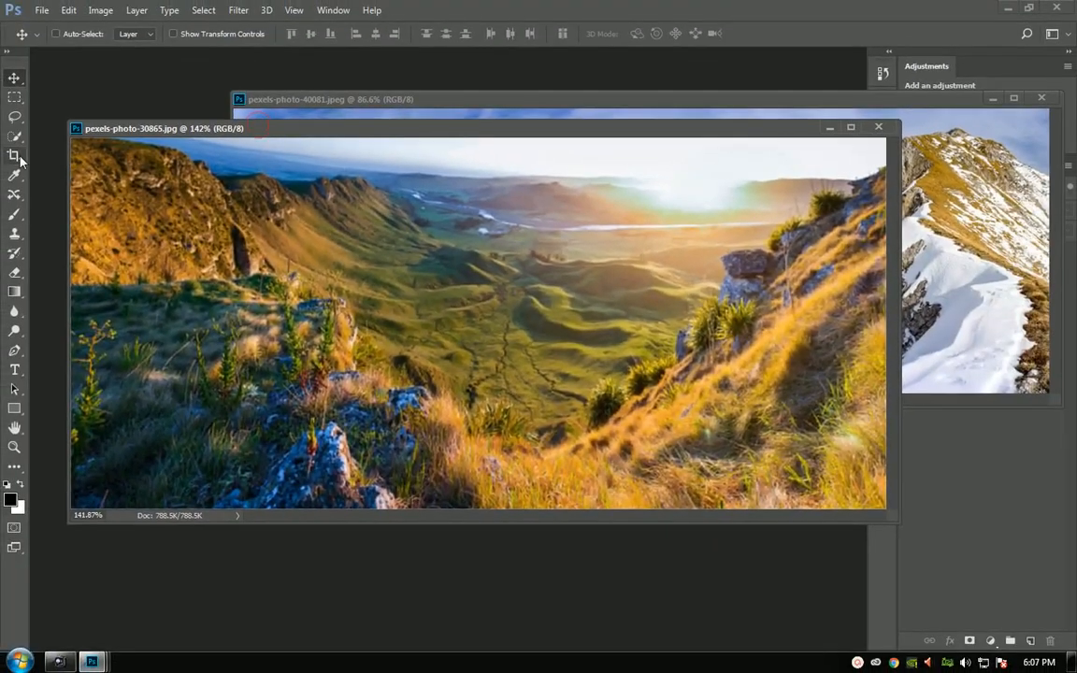
click(5, 153)
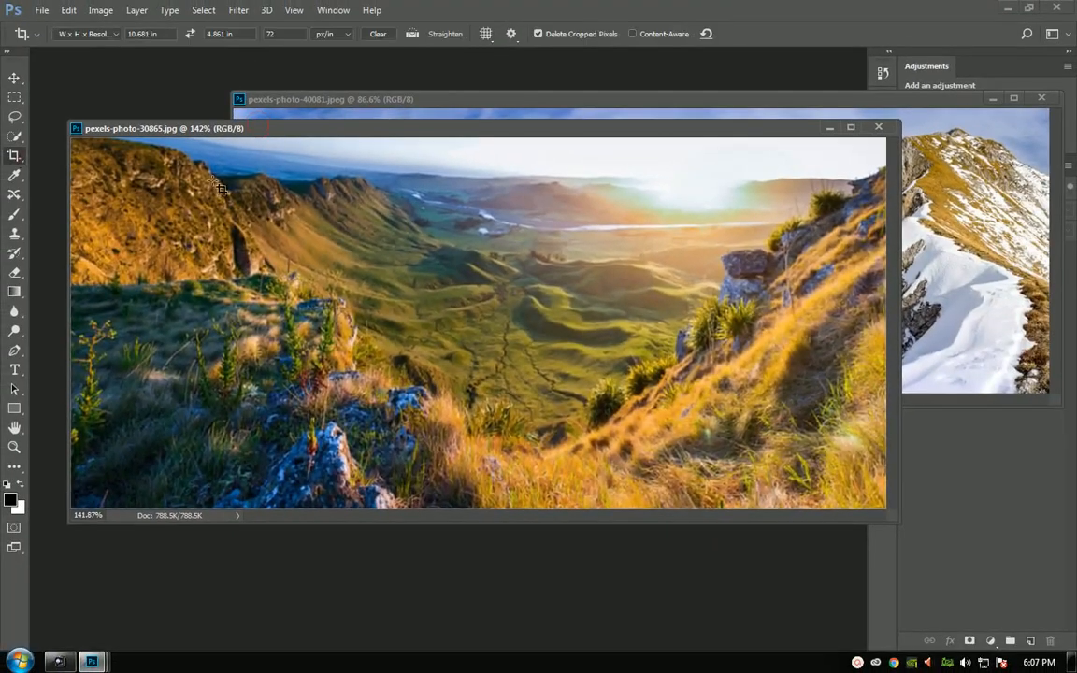
drag(368, 136, 393, 207)
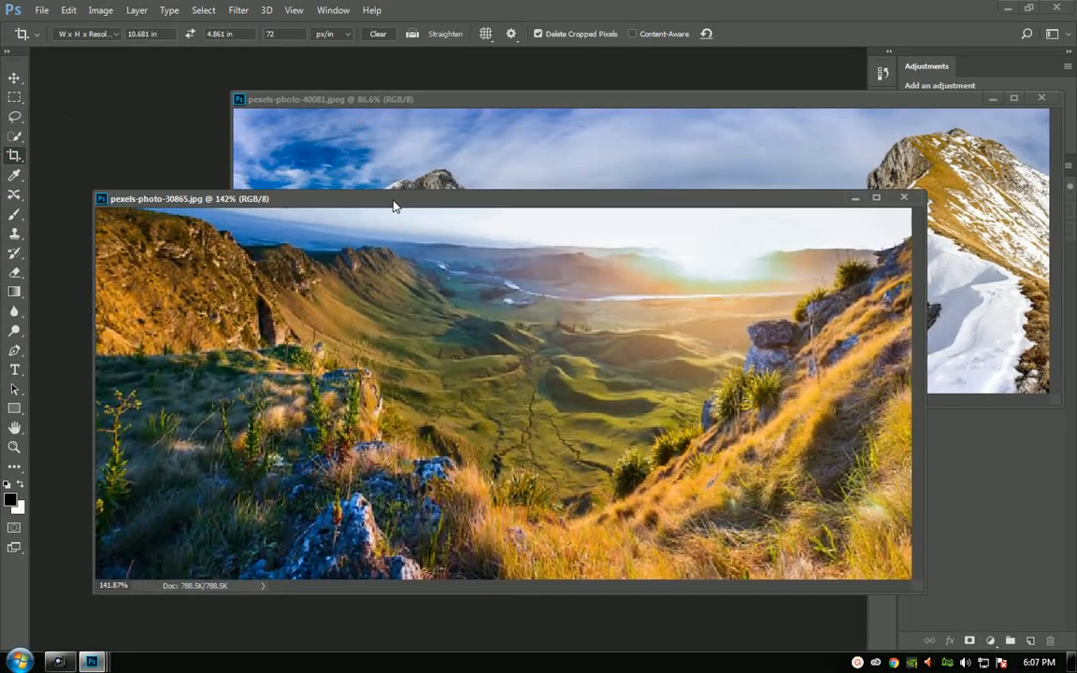
click(117, 35)
click(94, 44)
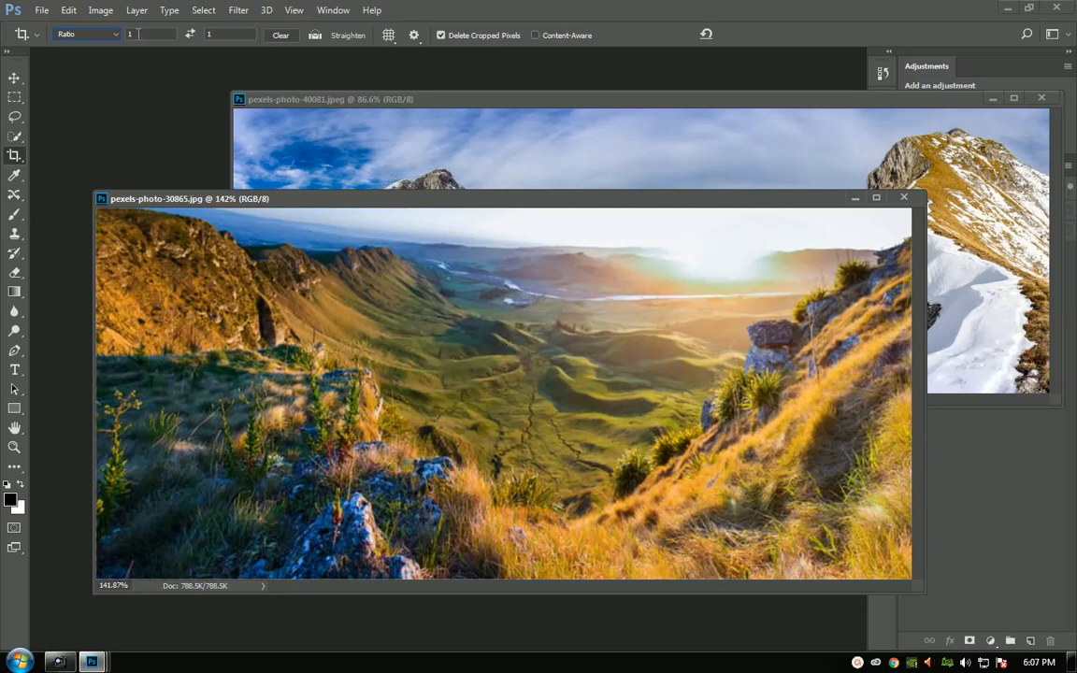
Try a crop box on the valley photo with a custom ratio of 1 : 2.
click(138, 33)
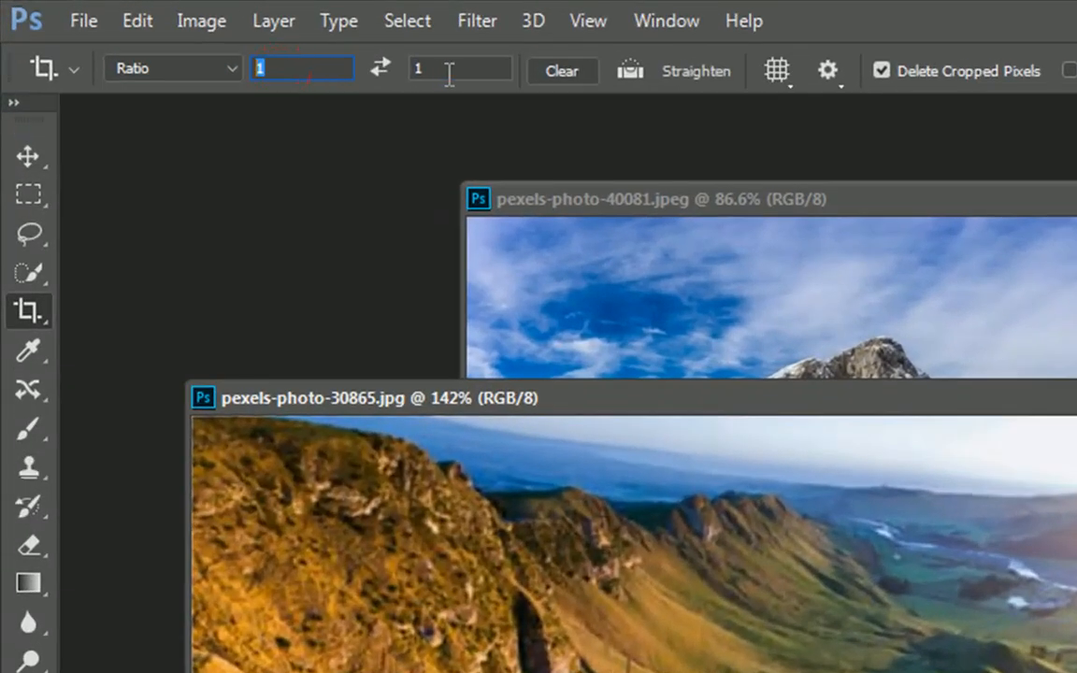
click(449, 72)
drag(565, 565, 686, 601)
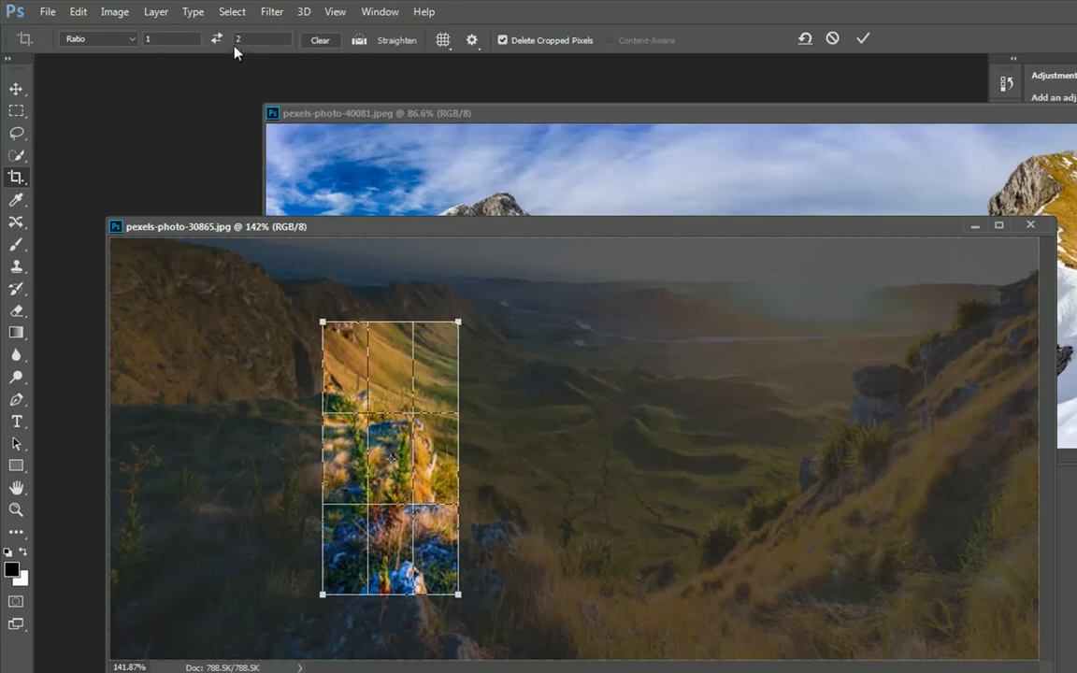
Try the ratios 2 : 2, 2 : 4, 4 : 4, 1 : 4 and 1 : 1 on the valley photo's crop box.
click(186, 37)
text(2)
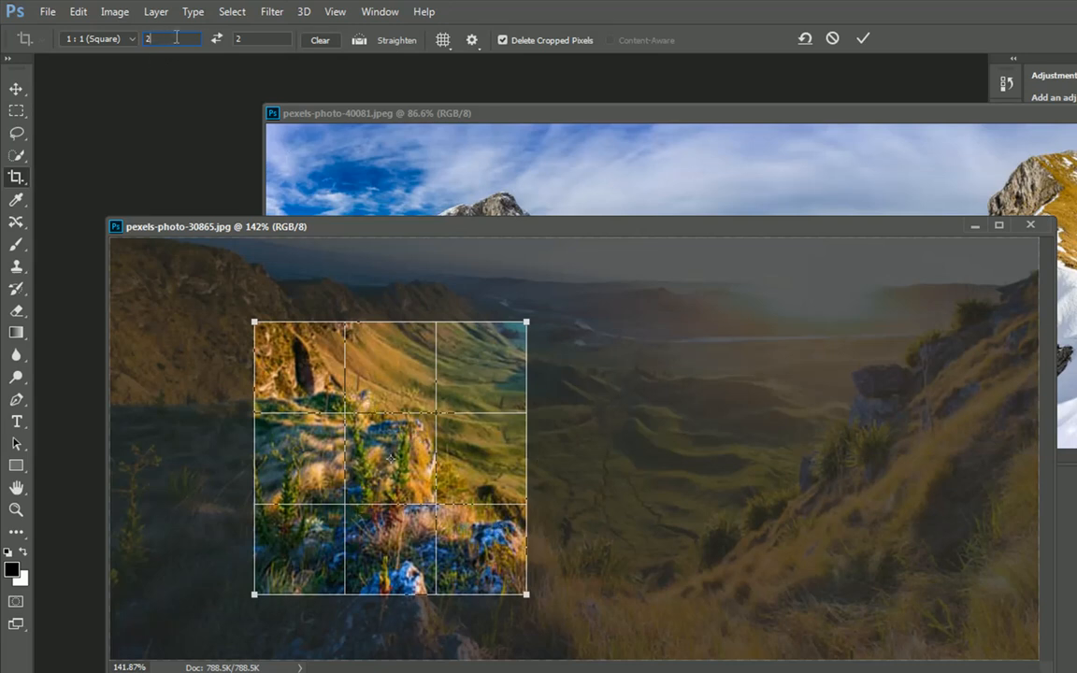
click(234, 40)
text(4)
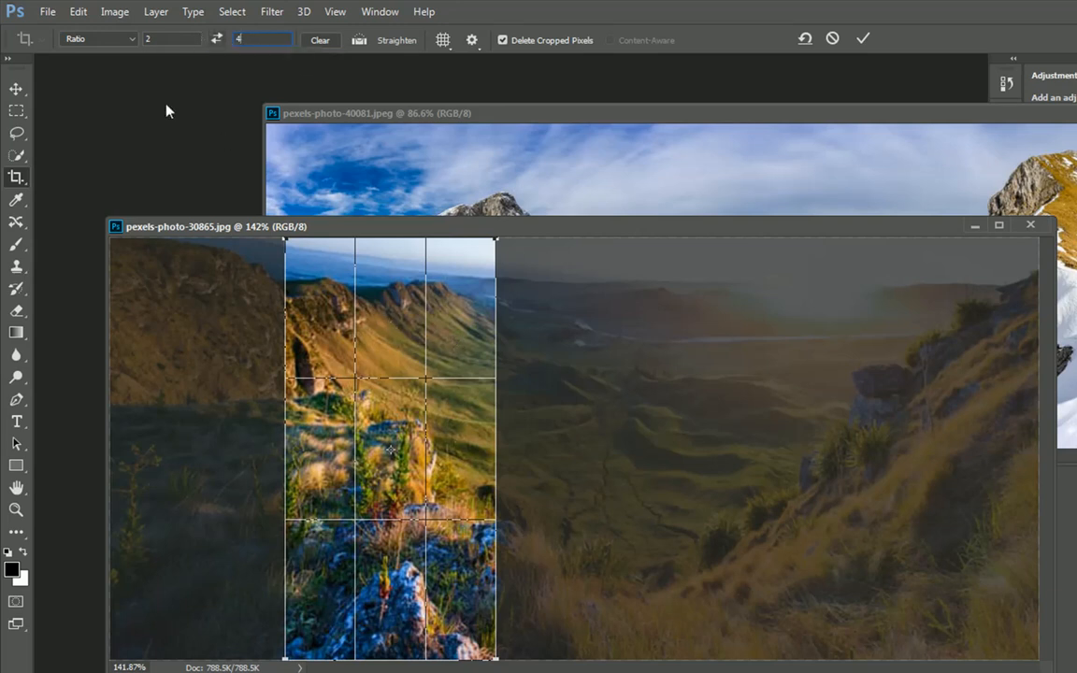
text(4)
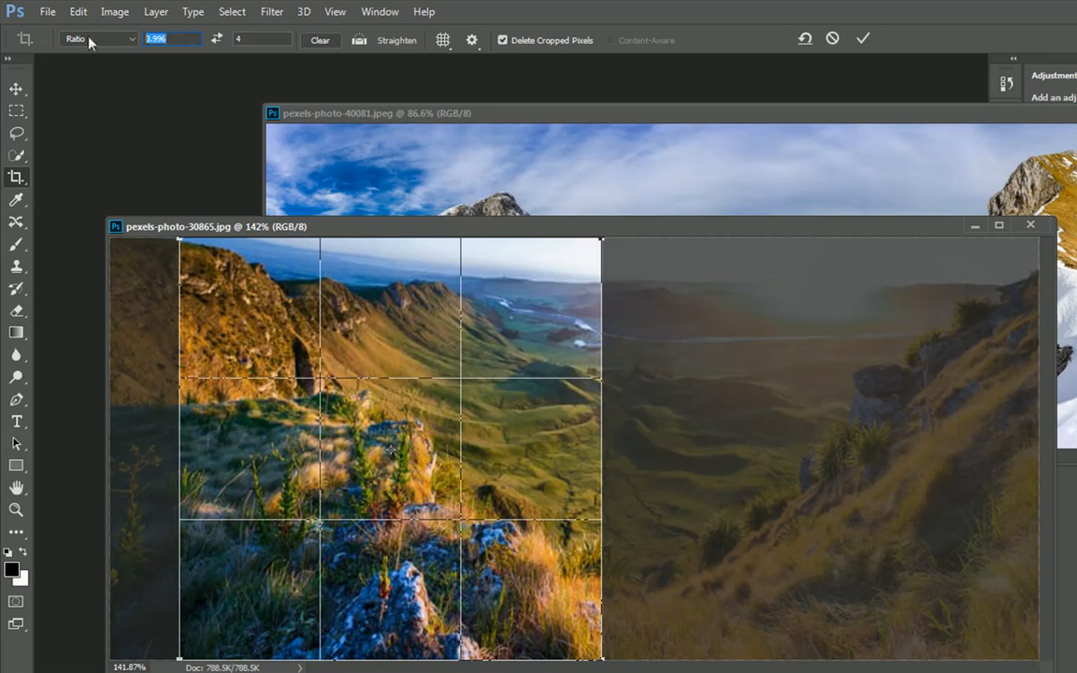
text(1)
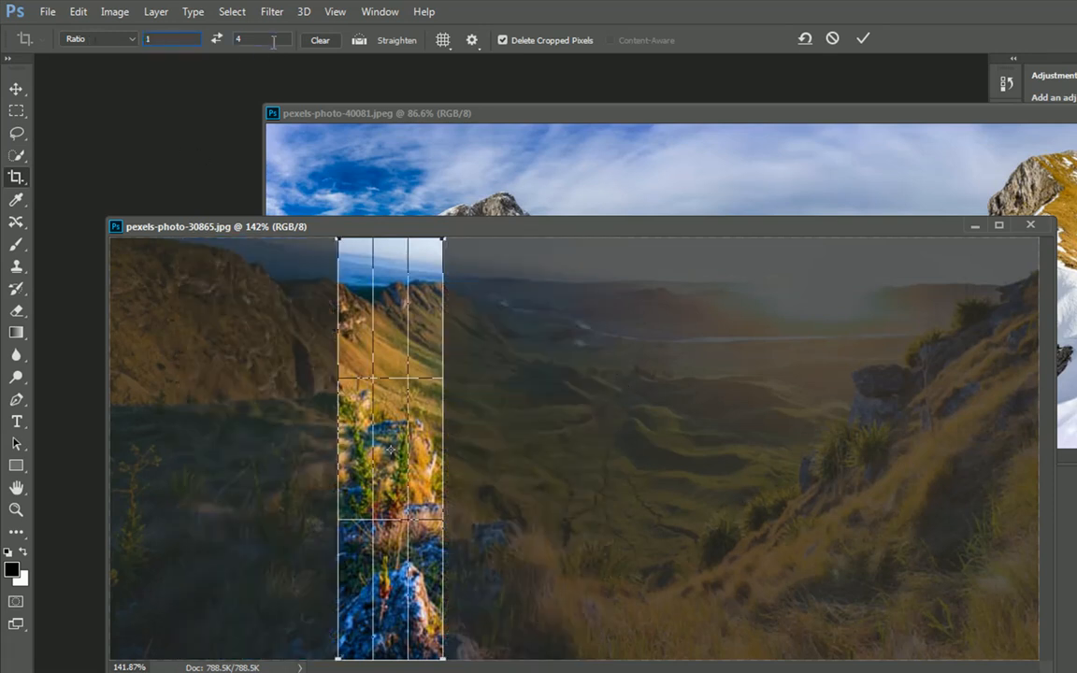
text(1)
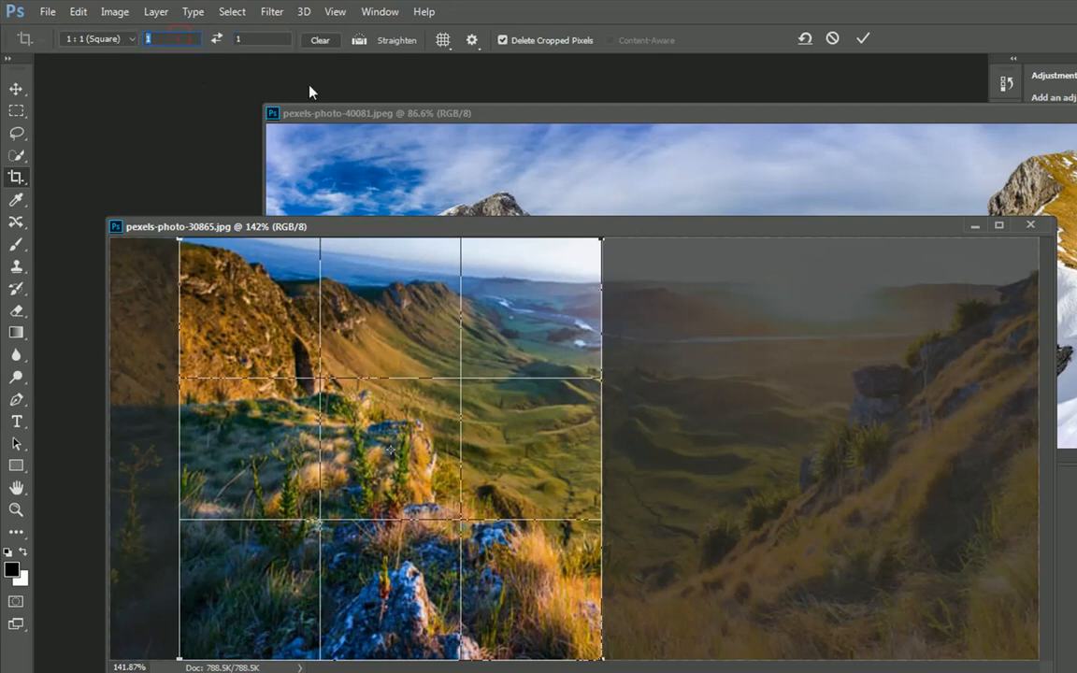
Clear the Crop tool's ratio values and cancel the crop box on the valley photo.
click(321, 41)
key(Escape)
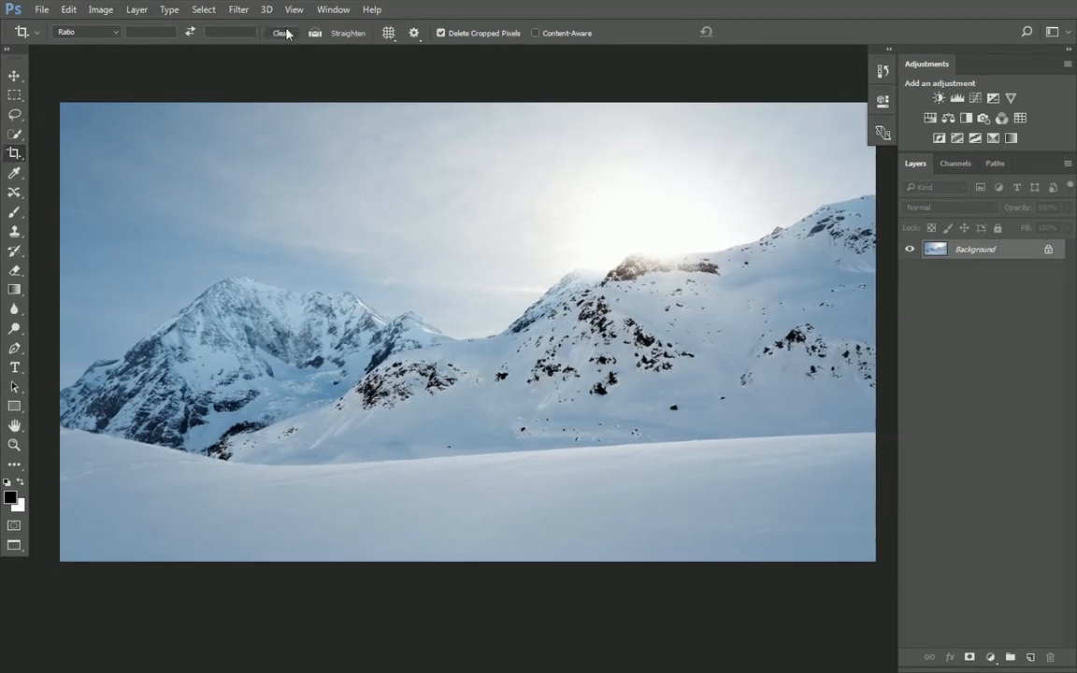
Straighten the snowy mountain photo along the snow edge at about 3.5° and apply the crop.
click(352, 38)
drag(308, 465, 794, 435)
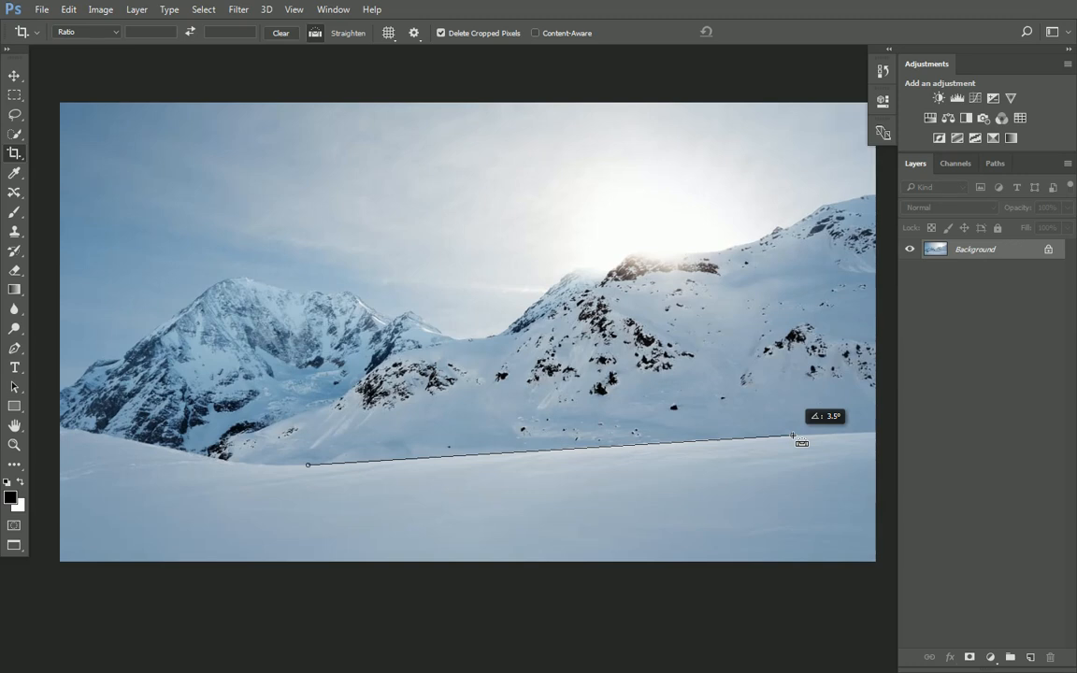
drag(794, 436, 794, 437)
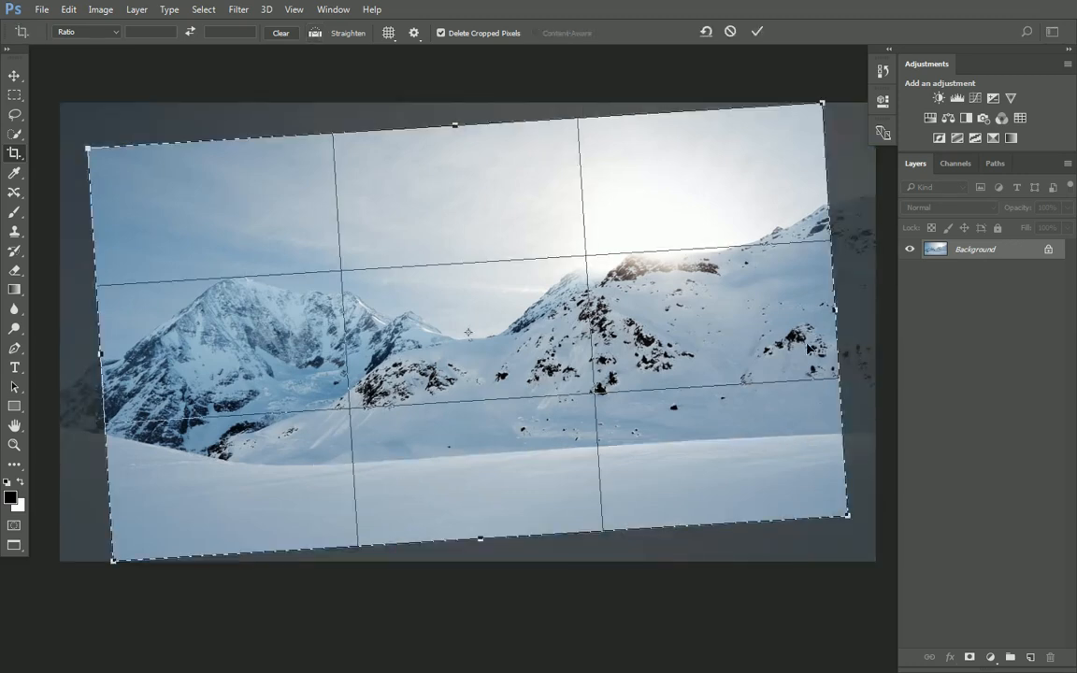
key(Return)
drag(773, 382, 711, 336)
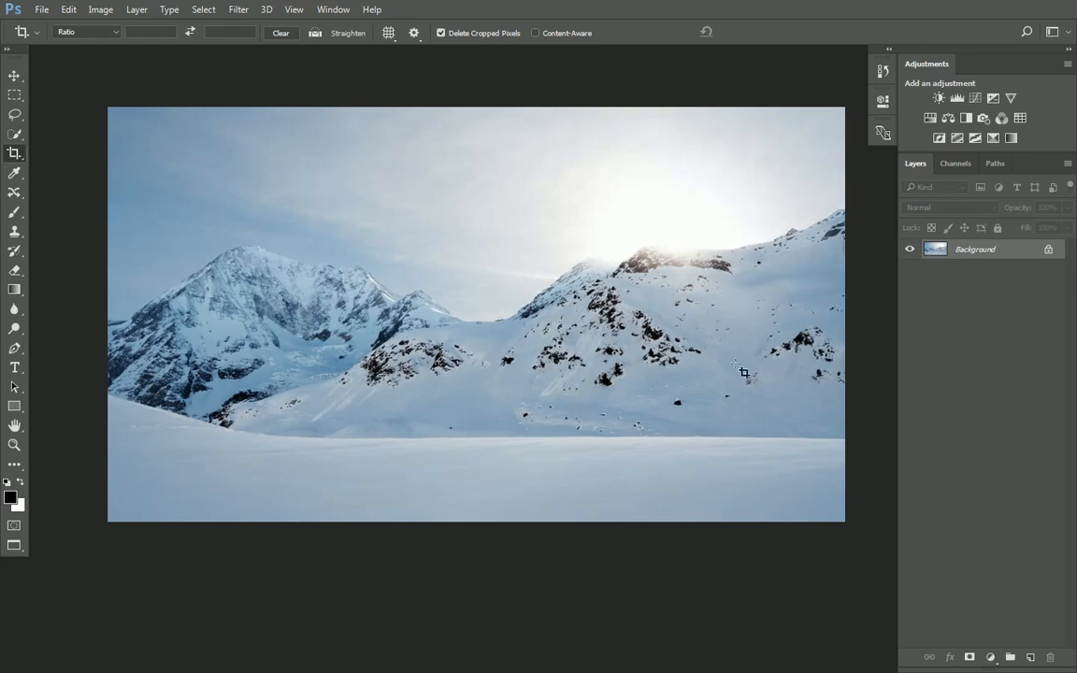
Undo the straightening crop on the snowy mountain photo.
key(ctrl+alt+z)
key(ctrl+alt+z)
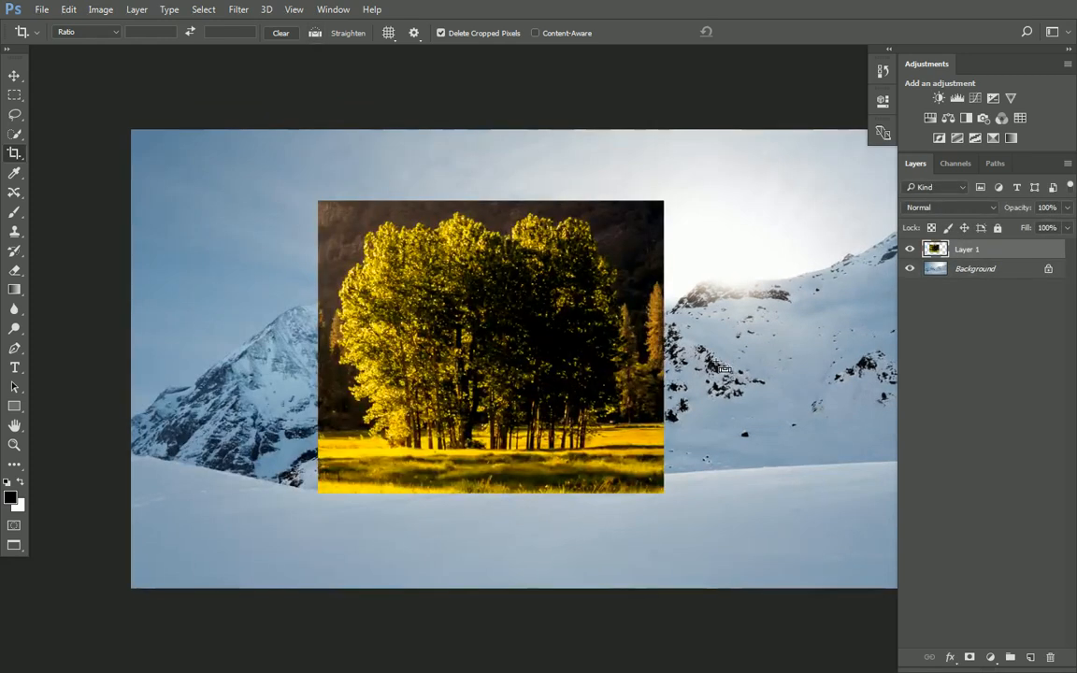
key(ctrl+shift+z)
scroll(589, 432, down, 1)
drag(667, 432, 645, 384)
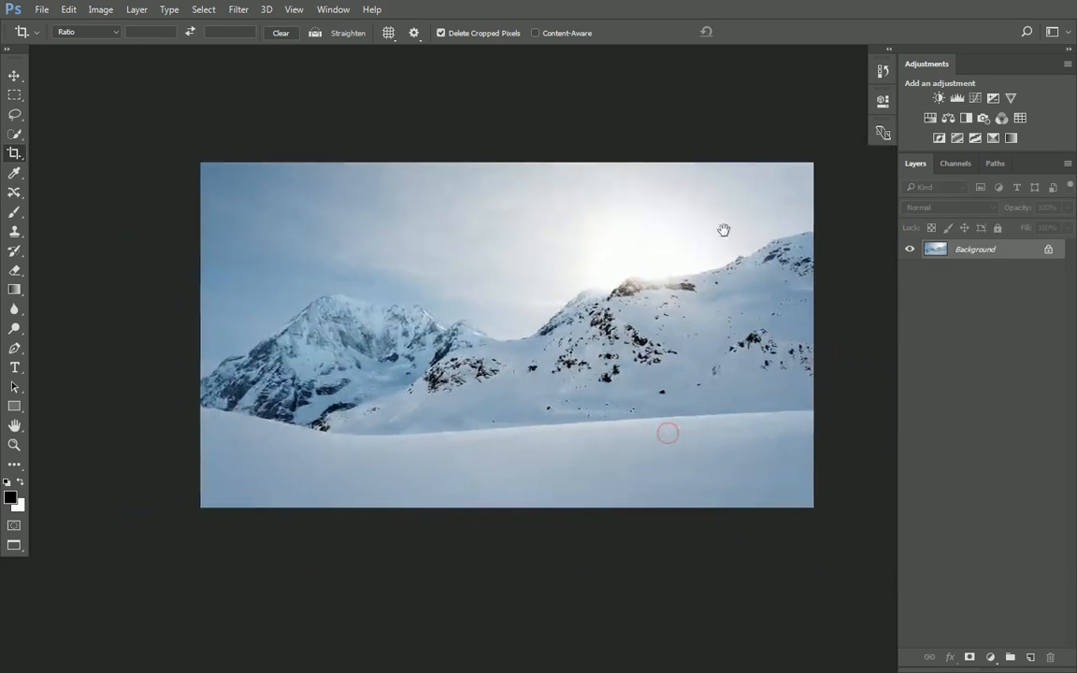
drag(723, 230, 737, 230)
Duplicate the snow photo's background layer, and rotate the copy 3.54° and scale it to 108.03% with Free Transform.
key(ctrl+j)
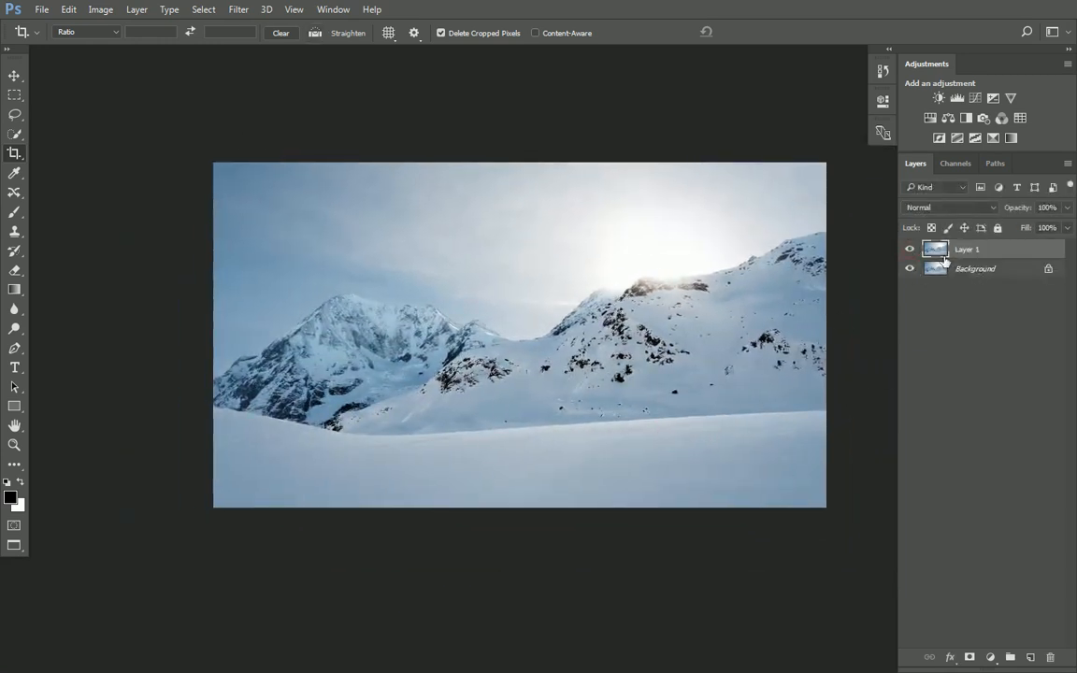
key(ctrl+t)
mouse_move(853, 164)
mouse_down()
mouse_move(865, 187)
mouse_move(858, 152)
mouse_move(868, 179)
mouse_up()
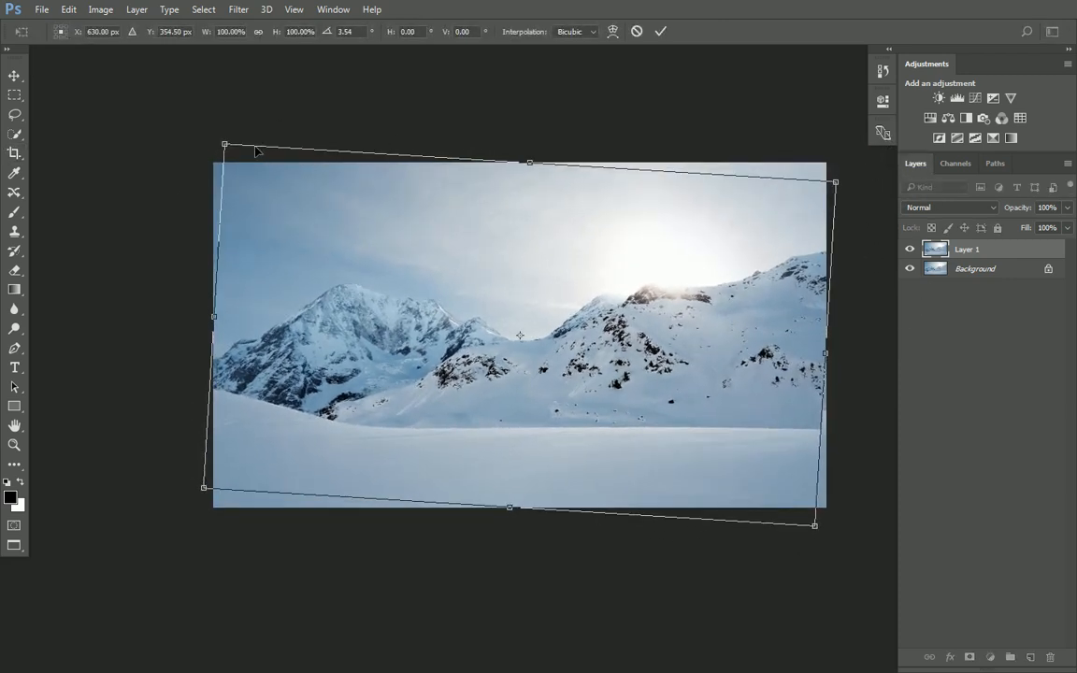
drag(224, 146, 204, 131)
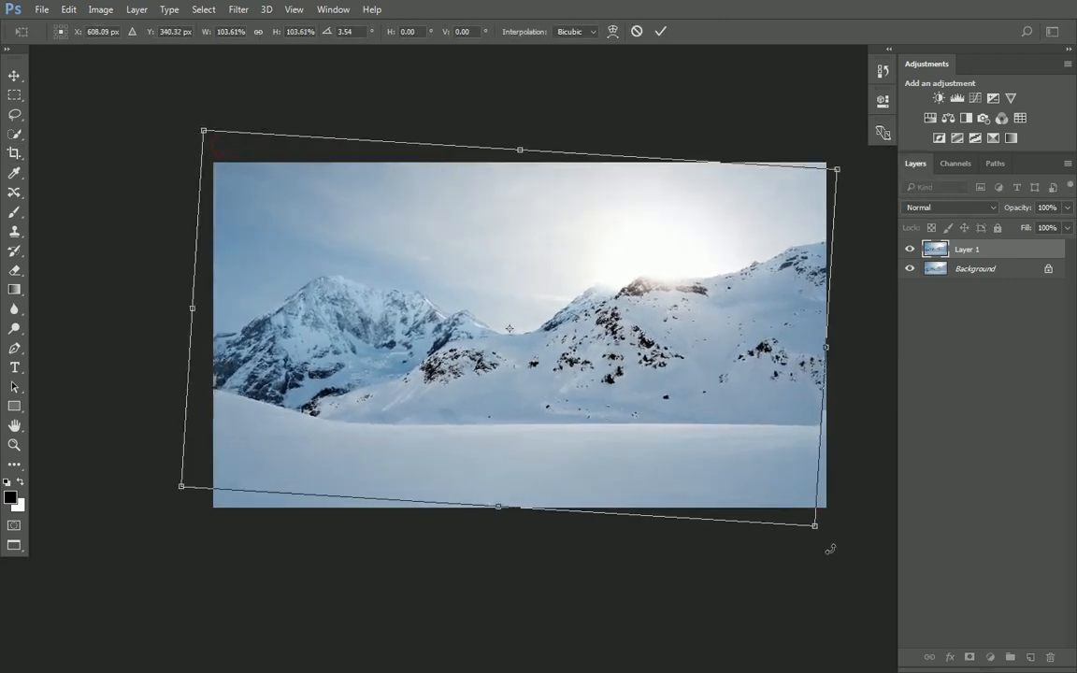
drag(809, 520, 839, 541)
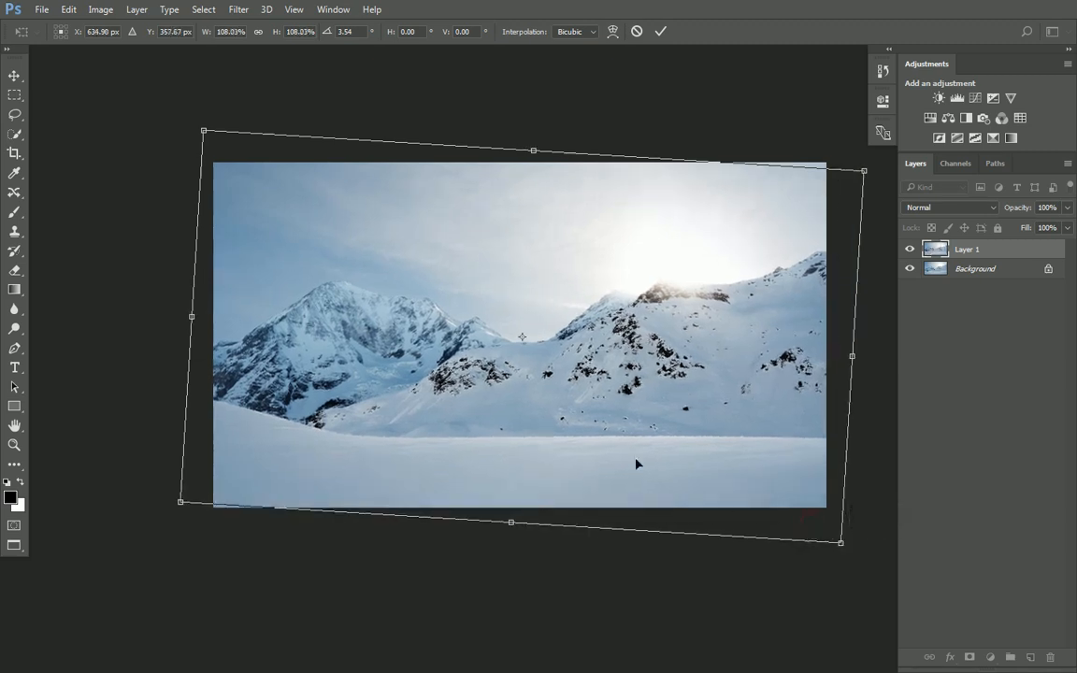
key(Return)
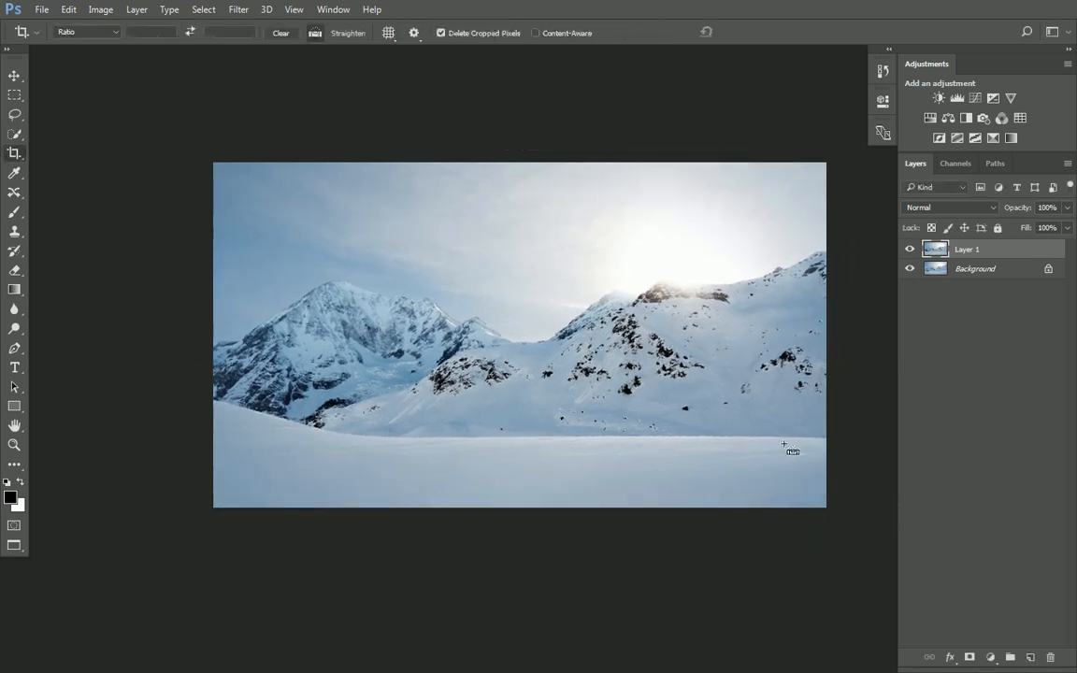
Show the rulers and place a horizontal guide along the edge of the foreground snow.
key(ctrl+r)
drag(457, 53, 523, 461)
Try fine-tuning the duplicate layer's rotation against the guide with Free Transform, and delete that layer.
key(ctrl+t)
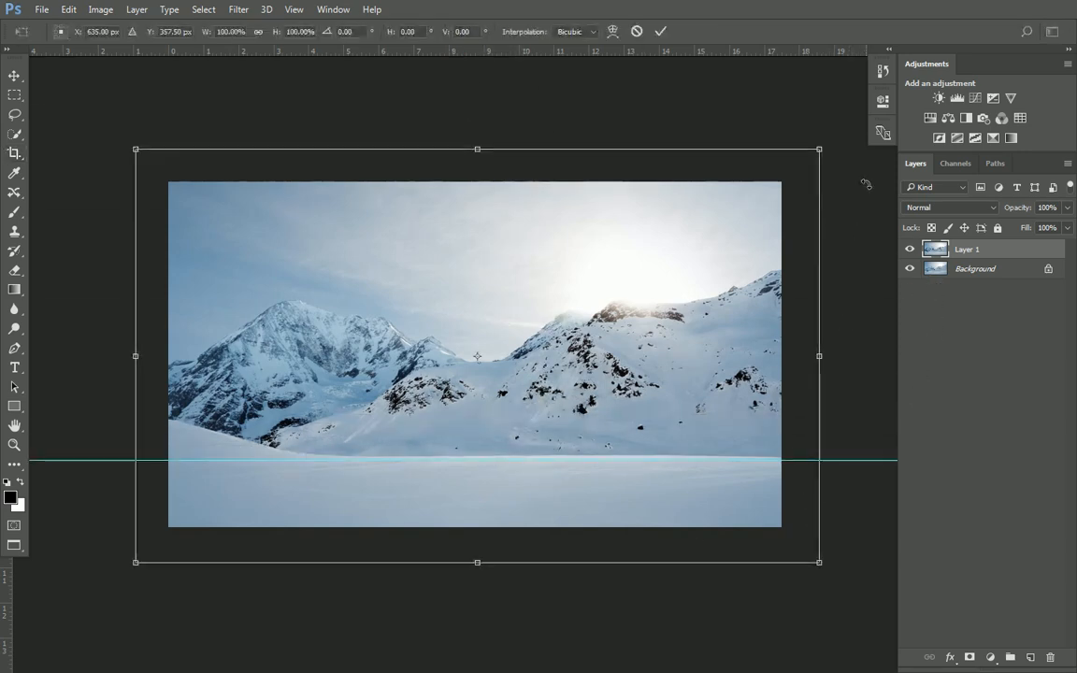
drag(865, 183, 868, 183)
key(Return)
key(c)
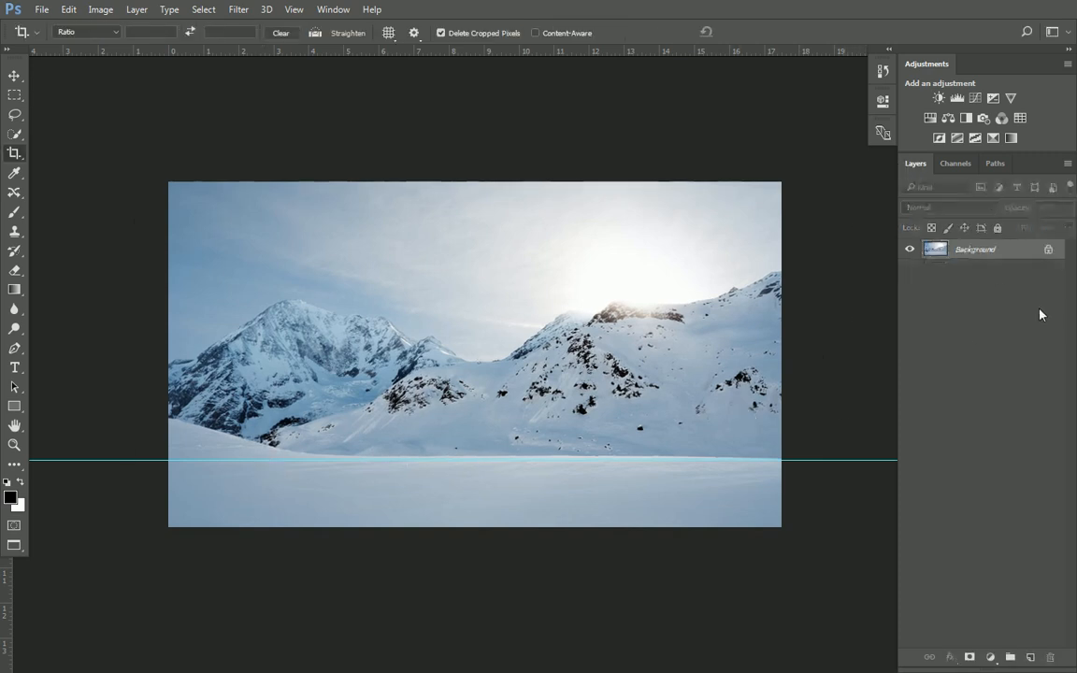
key(Delete)
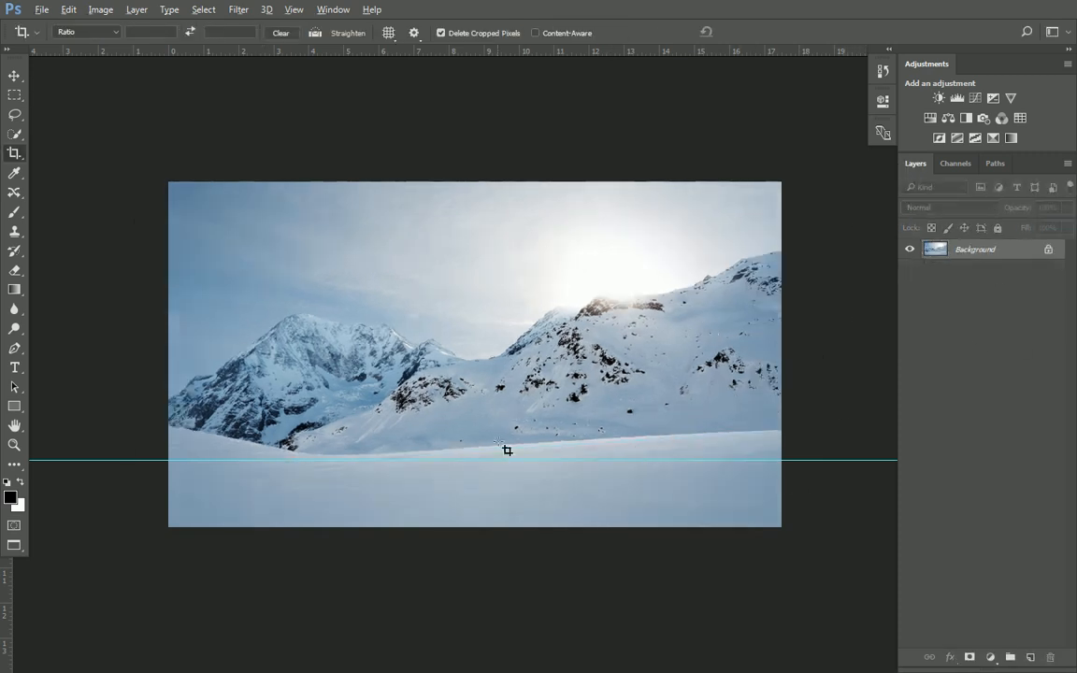
Straighten the snow photo along the foreground snow edge at about 3.4° with the Crop tool's Straighten option and apply the crop.
scroll(507, 450, up, 2)
drag(575, 459, 390, 455)
drag(262, 473, 500, 443)
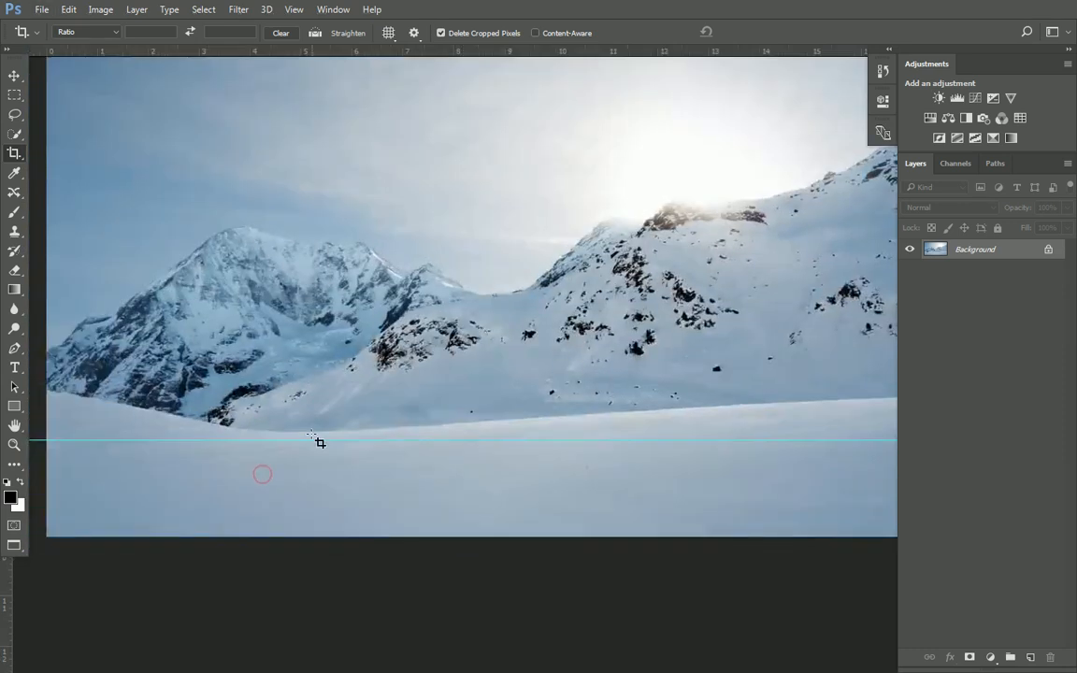
drag(767, 415, 586, 428)
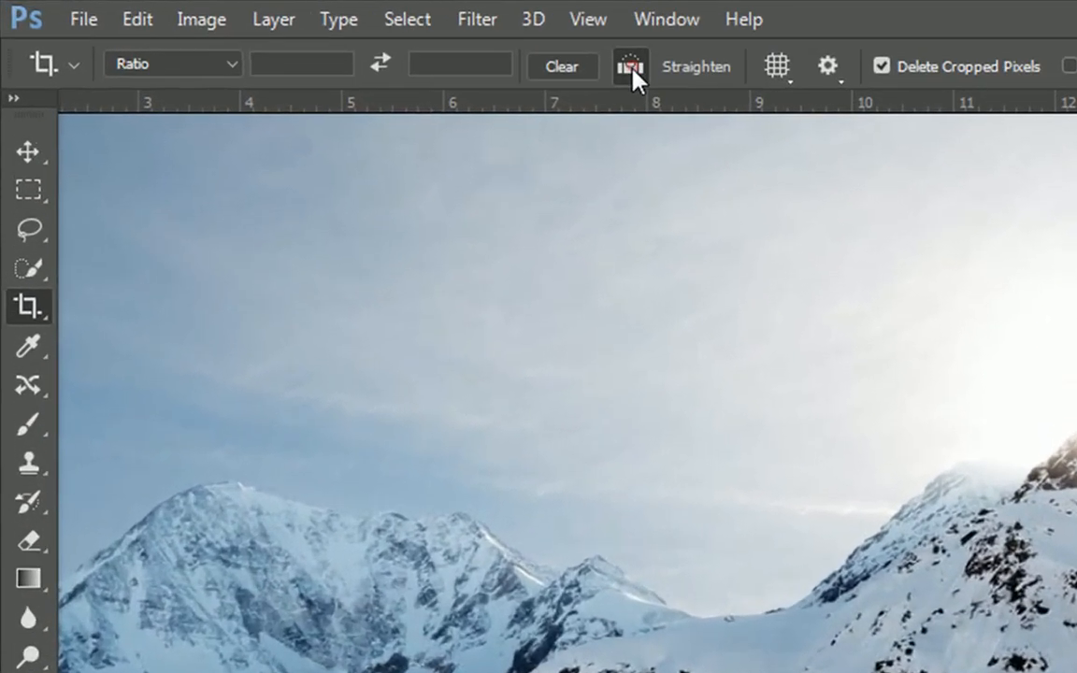
click(631, 65)
drag(284, 531, 974, 492)
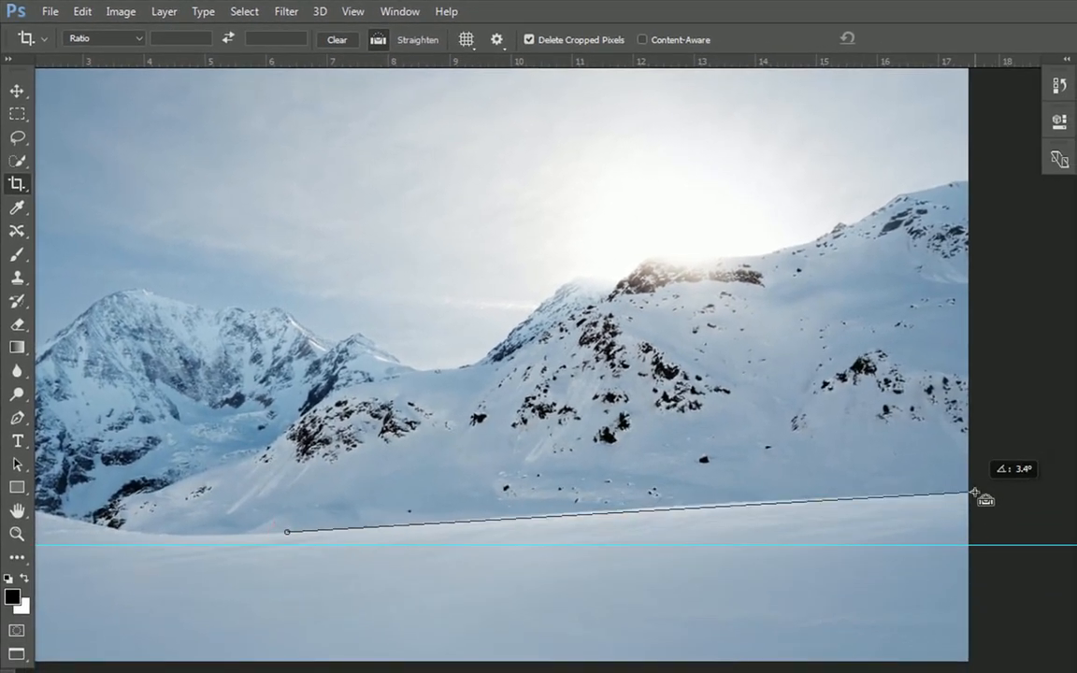
drag(974, 492, 974, 492)
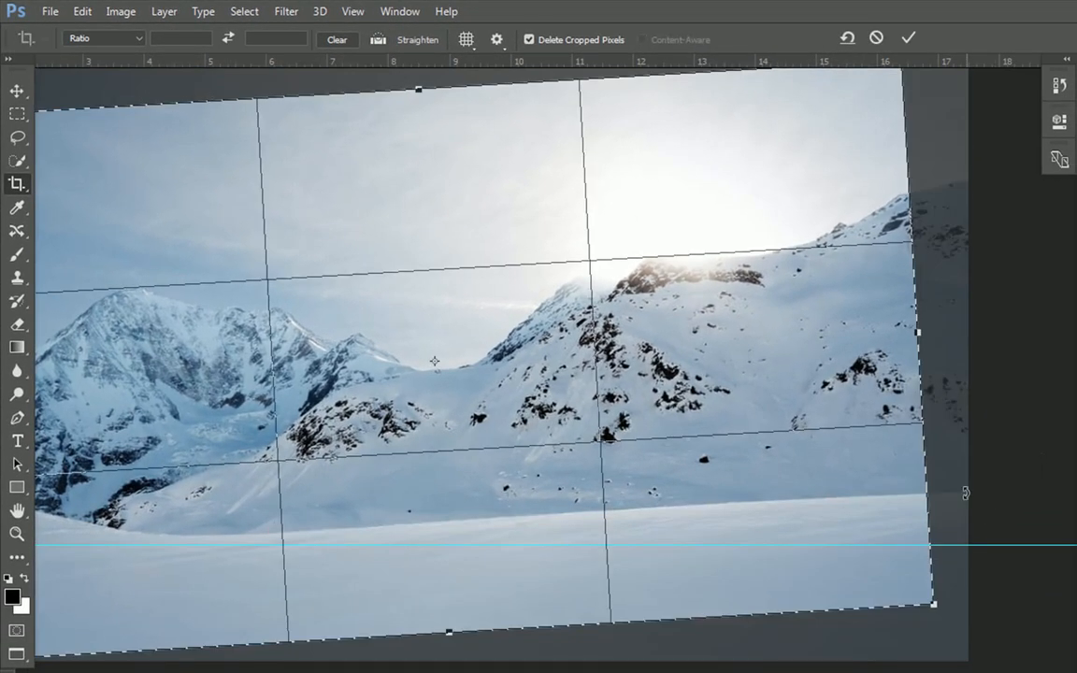
key(Return)
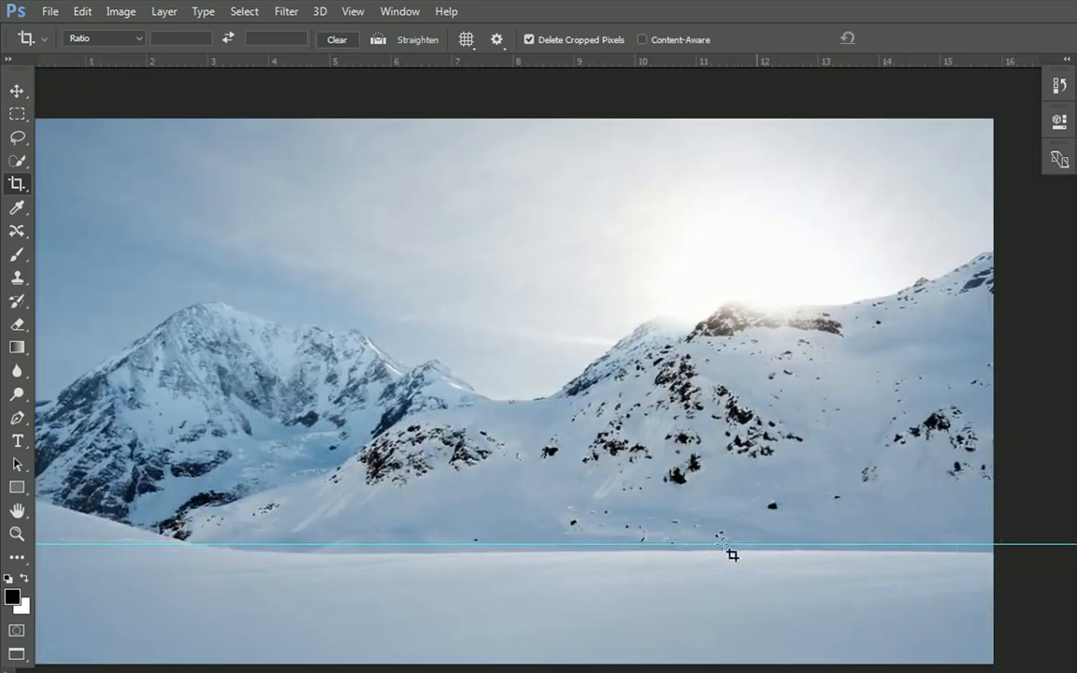
Undo and redo the straightening to compare the snow edge with the guide before and after the crop.
drag(437, 512, 530, 514)
key(ctrl+z)
drag(878, 606, 735, 548)
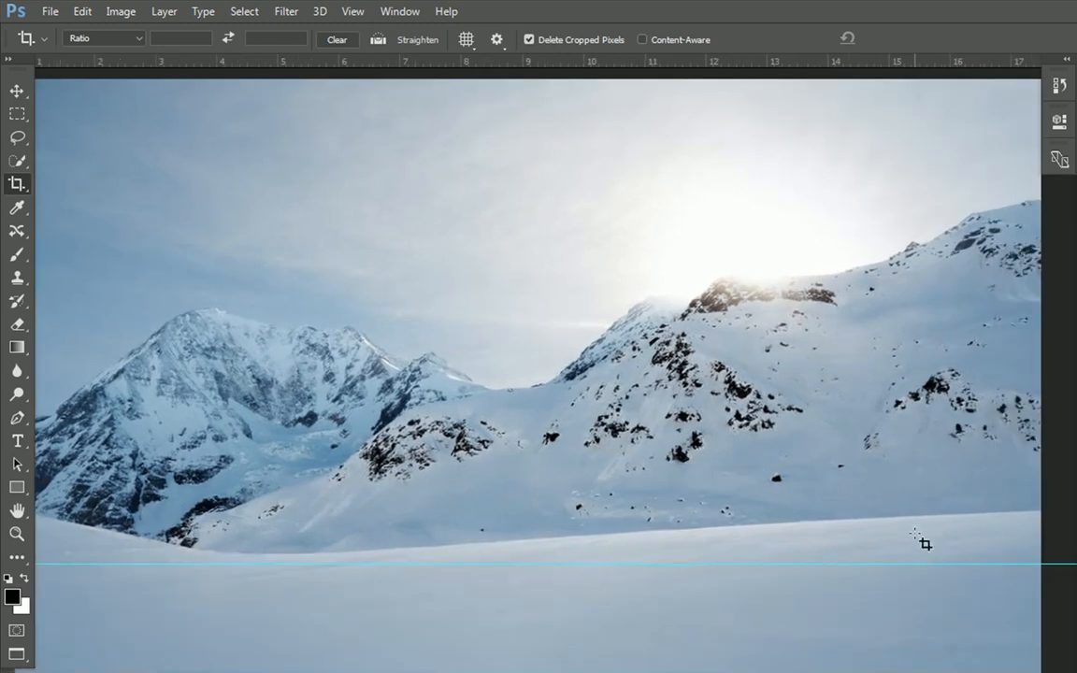
key(ctrl)
key(ctrl+z)
drag(954, 572, 846, 518)
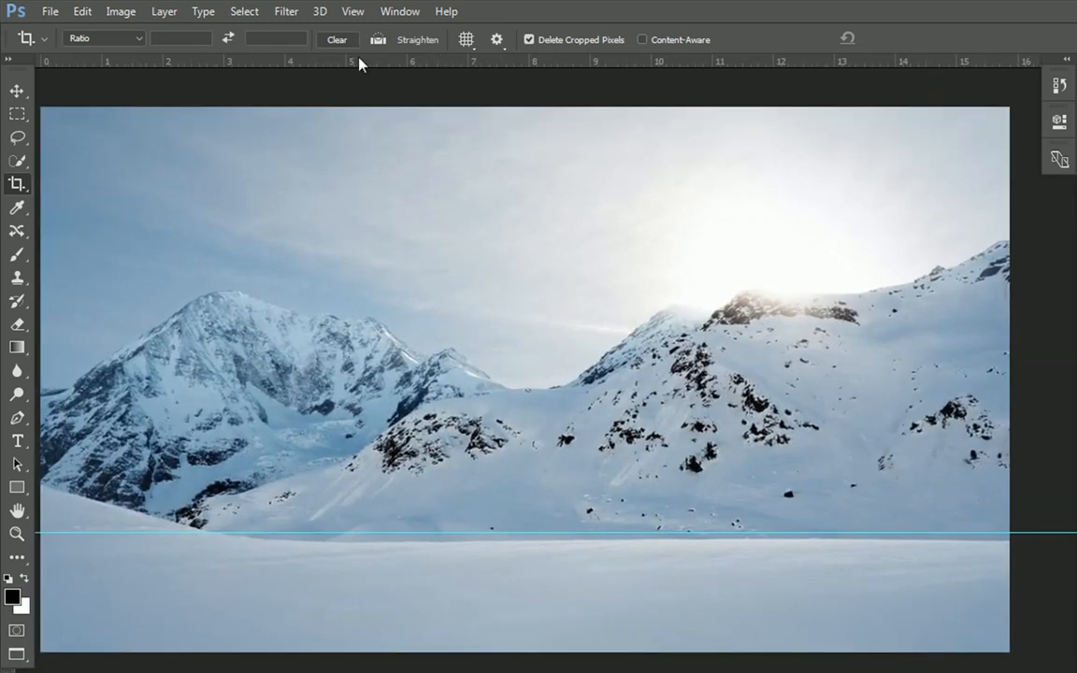
Draw a crop box around the middle of the snow photo with the Triangle overlay, and switch the overlay to Rule of Thirds.
click(467, 43)
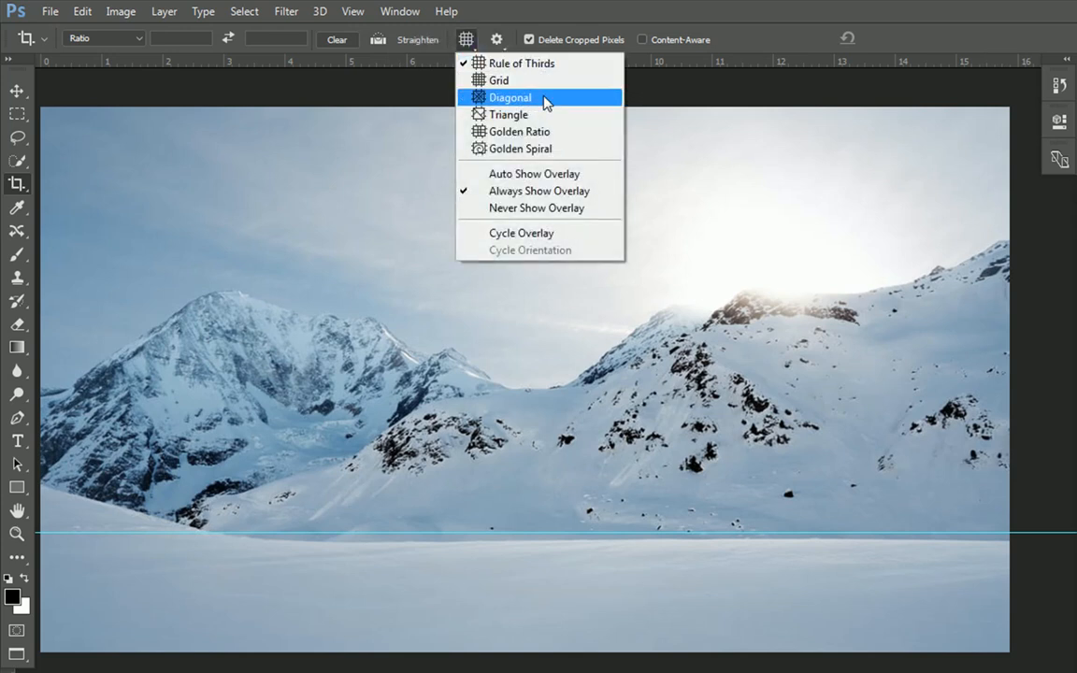
click(521, 113)
drag(340, 196, 859, 617)
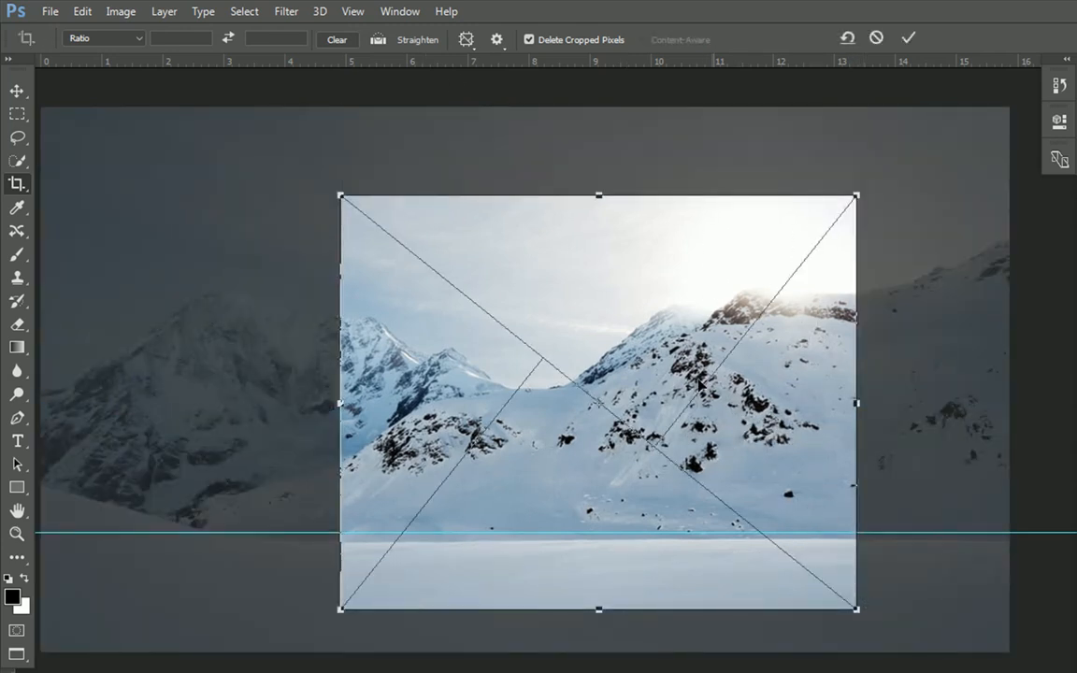
click(466, 40)
click(504, 63)
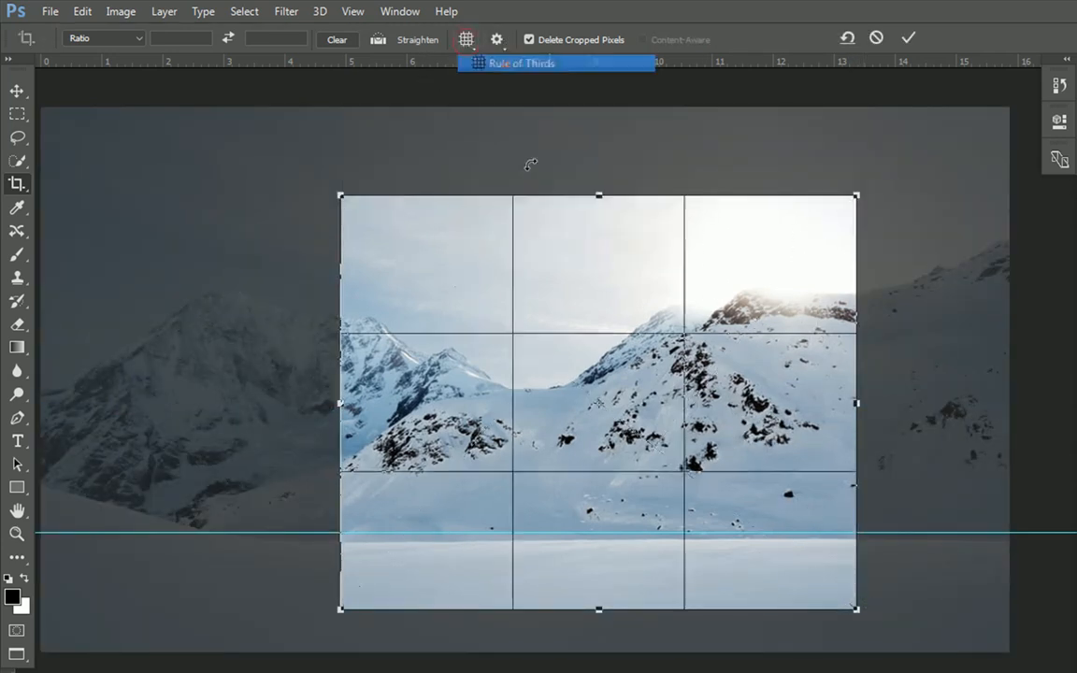
Switch the crop overlay on the snow photo to Golden Spiral.
click(467, 40)
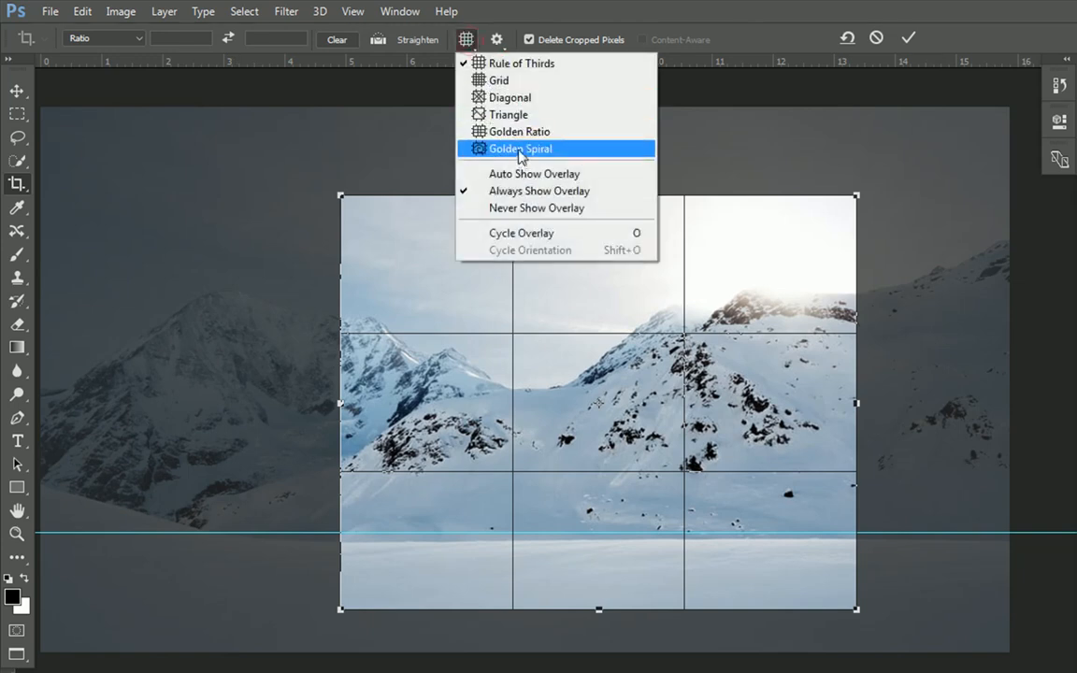
click(519, 161)
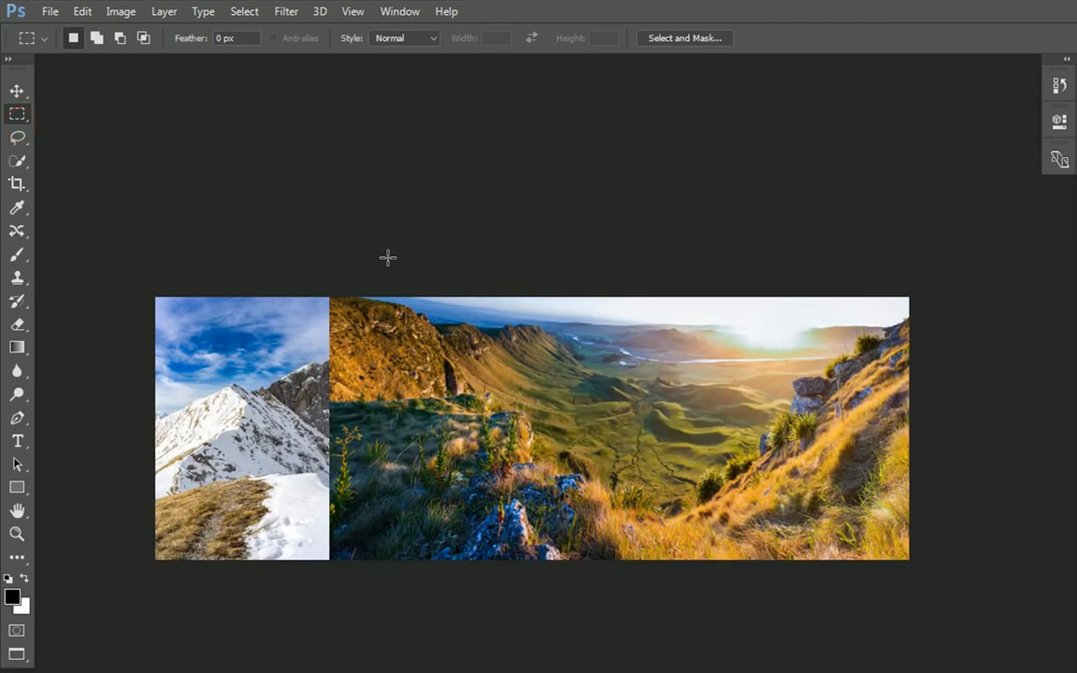
Select a full-height rectangular area over the left part of the sunset valley photo, starting at its border with the snowy mountain.
scroll(755, 394, up, 5)
drag(365, 381, 628, 338)
scroll(628, 337, down, 1)
drag(68, 159, 747, 630)
Stretch the selected valley area leftward to the canvas edge with Content-Aware Scale at about 165% width, apply it and deselect.
click(82, 11)
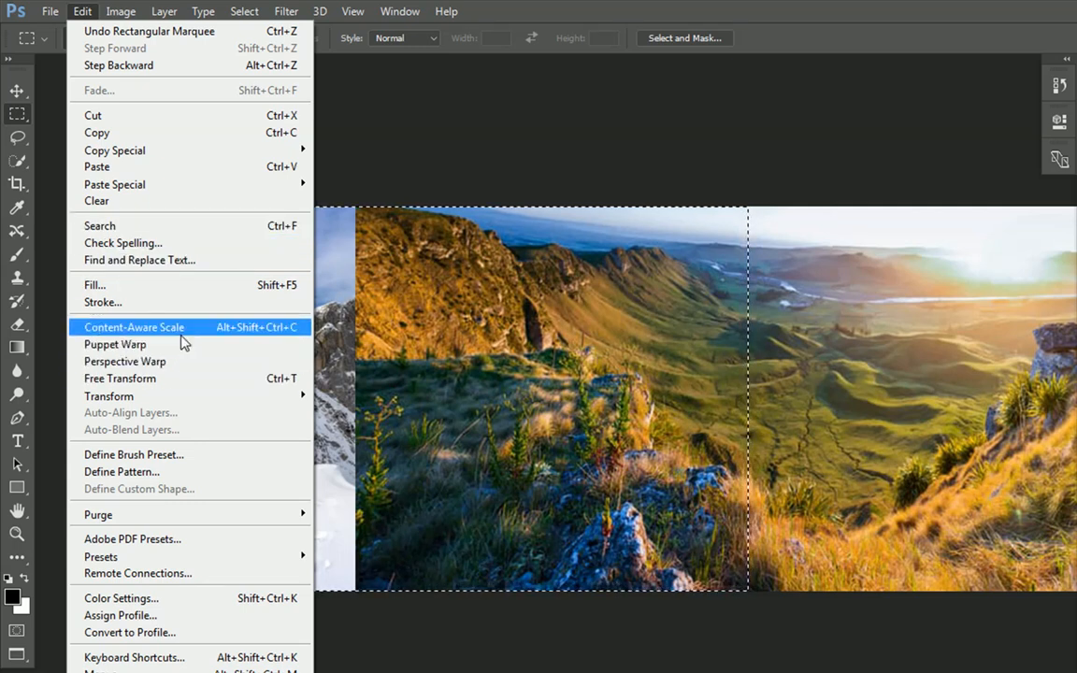
click(254, 326)
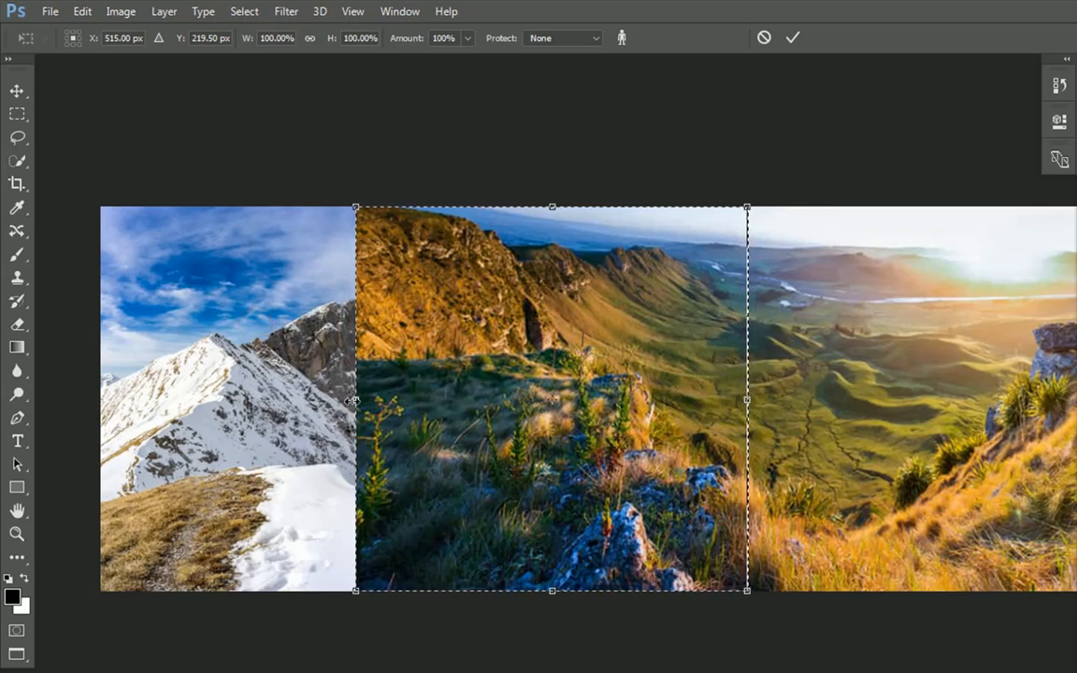
drag(355, 402, 134, 402)
drag(101, 401, 101, 402)
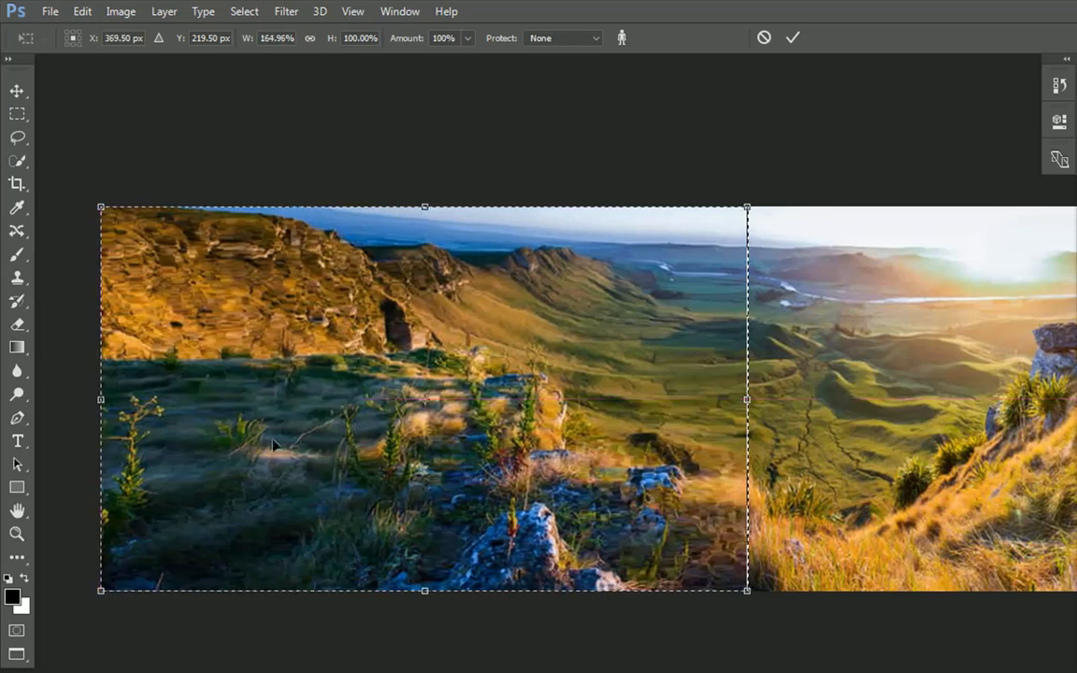
key(Return)
key(ctrl+d)
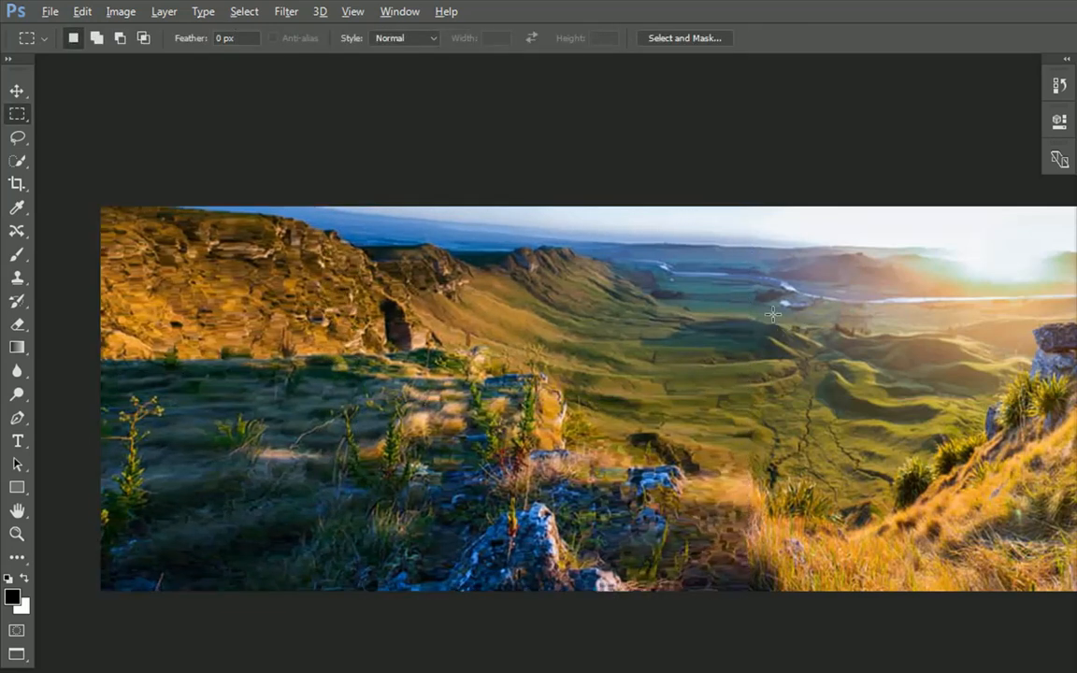
scroll(785, 328, down, 3)
drag(863, 368, 711, 360)
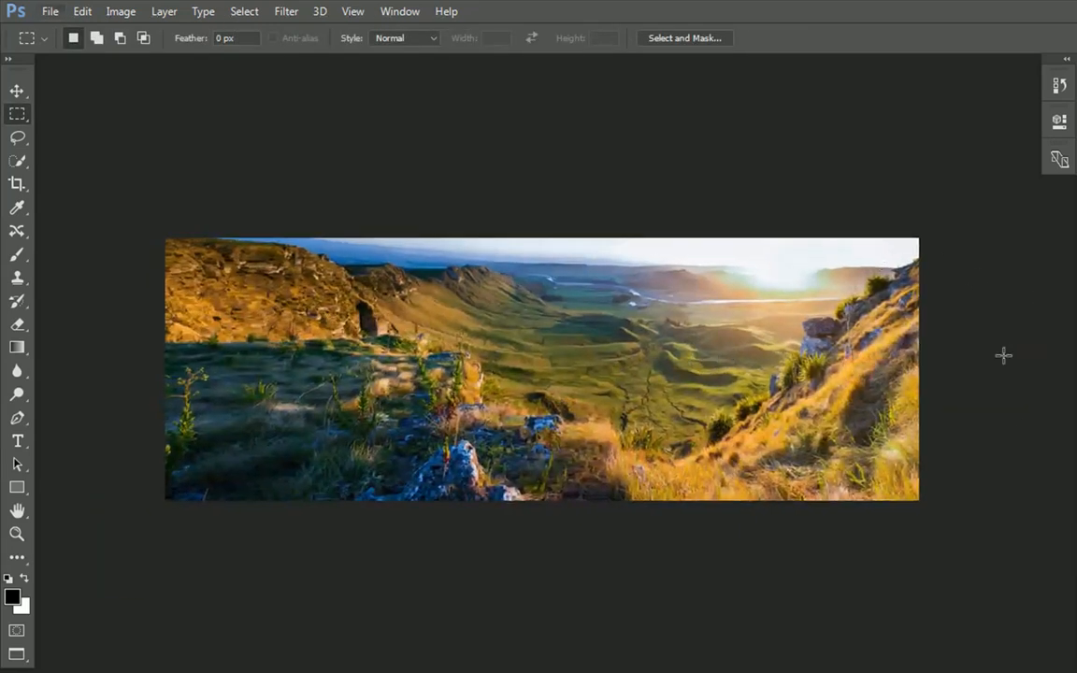